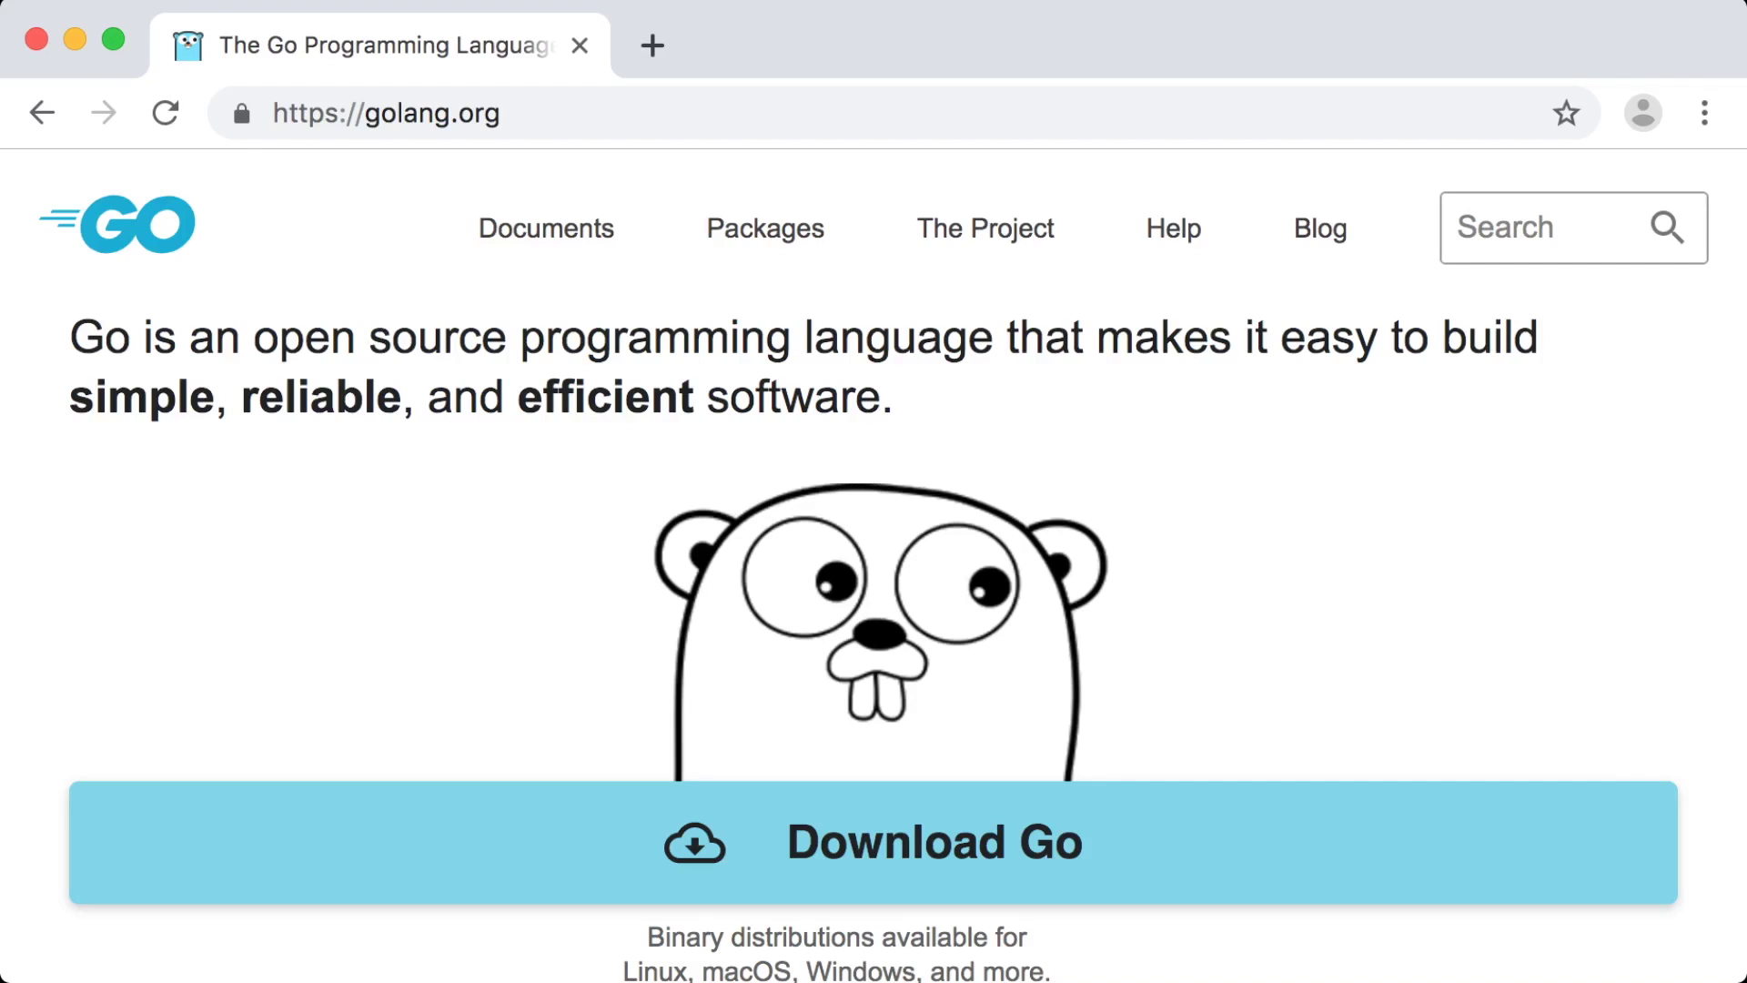
Step: Download the macOS package go1.12.7.darwin-amd64.pkg from the golang.org/dl/ page and open it
key(super+l)
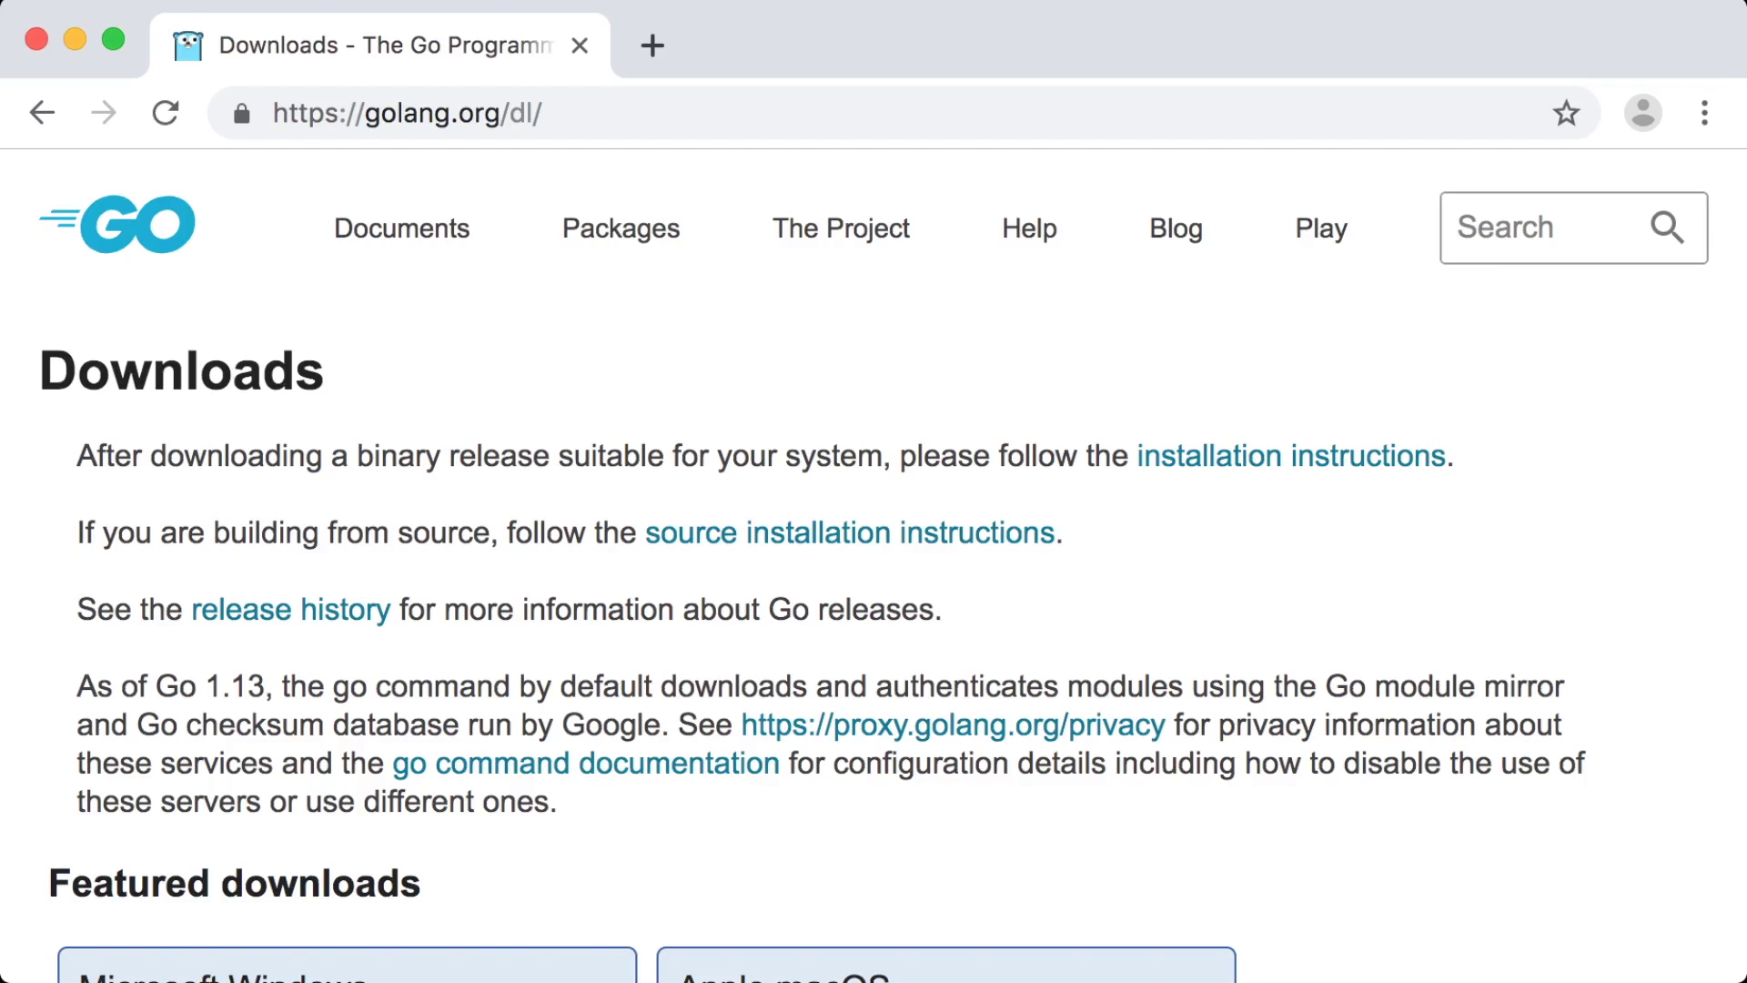
scroll(873, 564, down, 5)
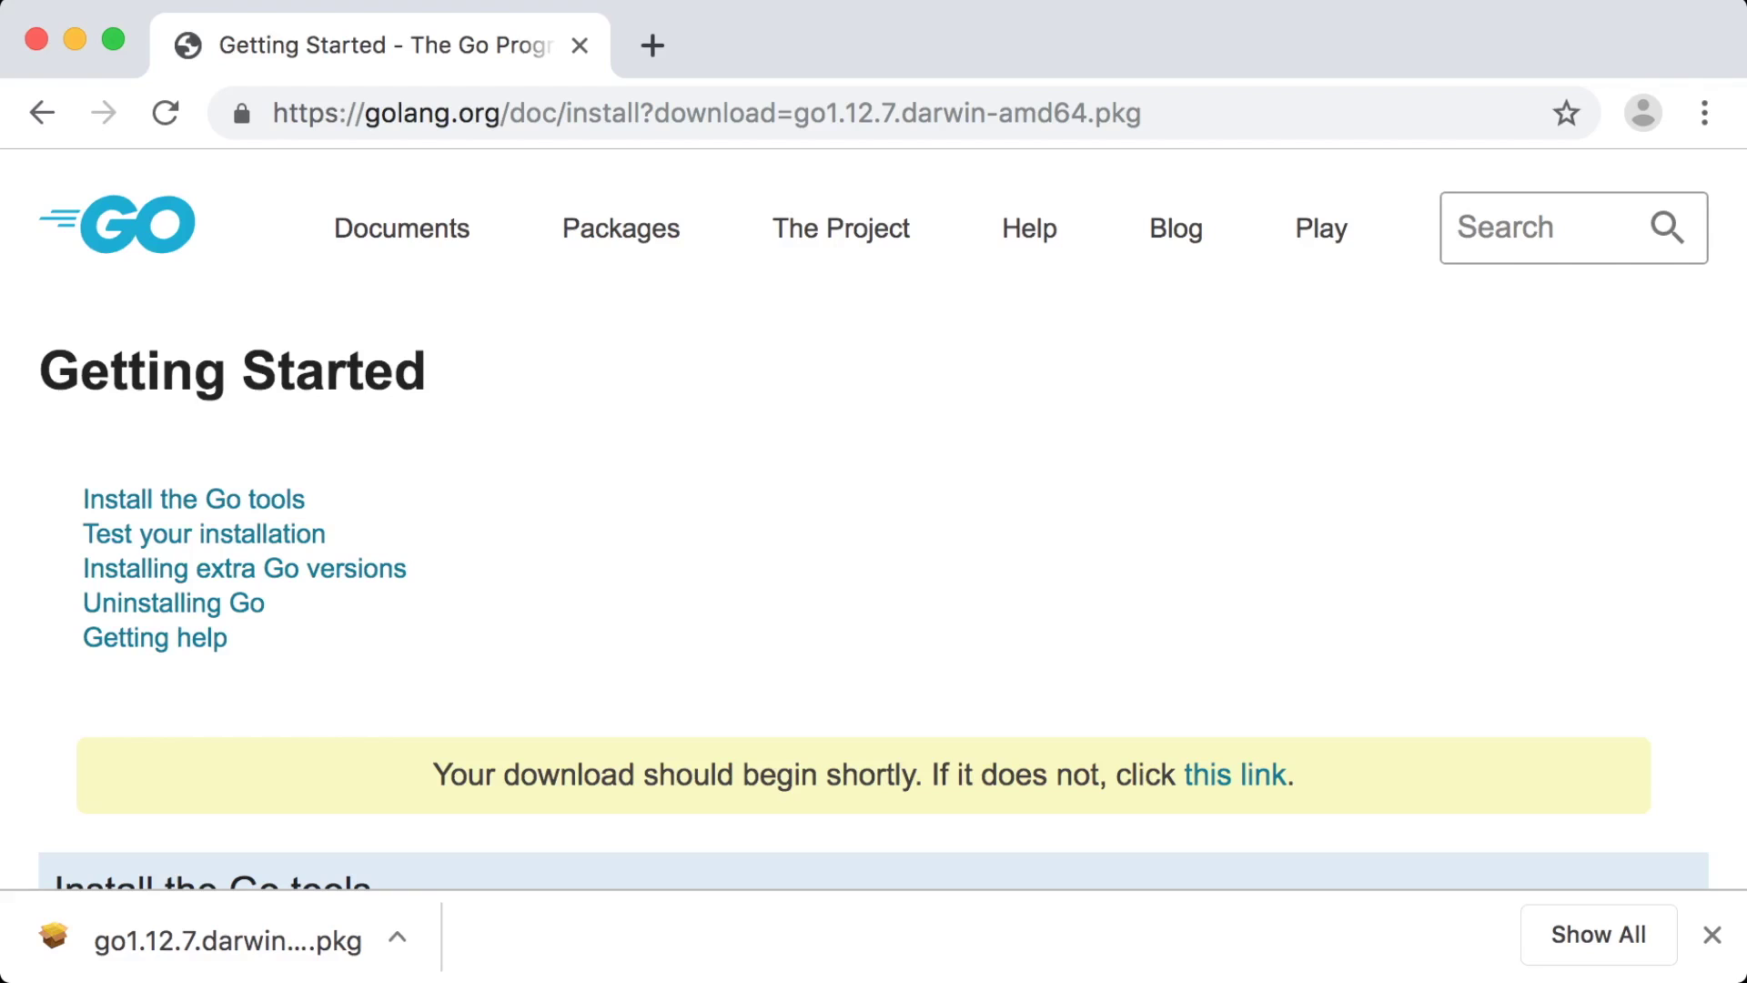
click(397, 938)
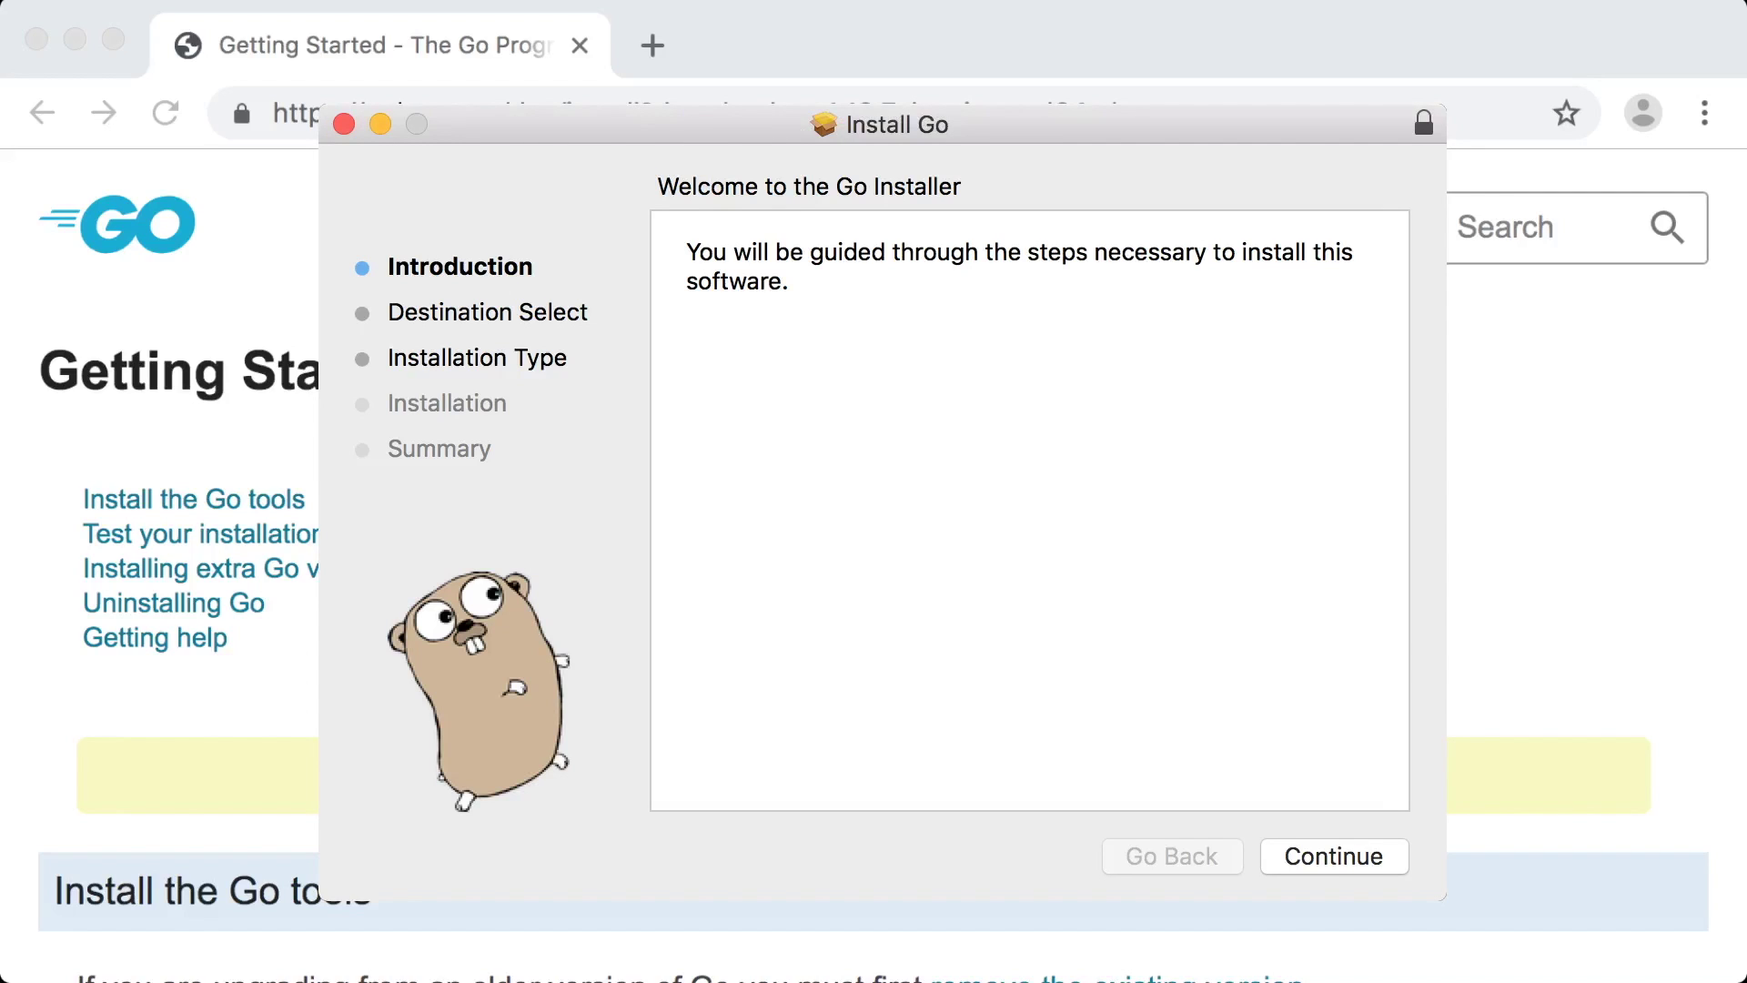
Step: Complete the standard Go installation on Macintosh HD and open the "Test your installation" instructions
key(Return)
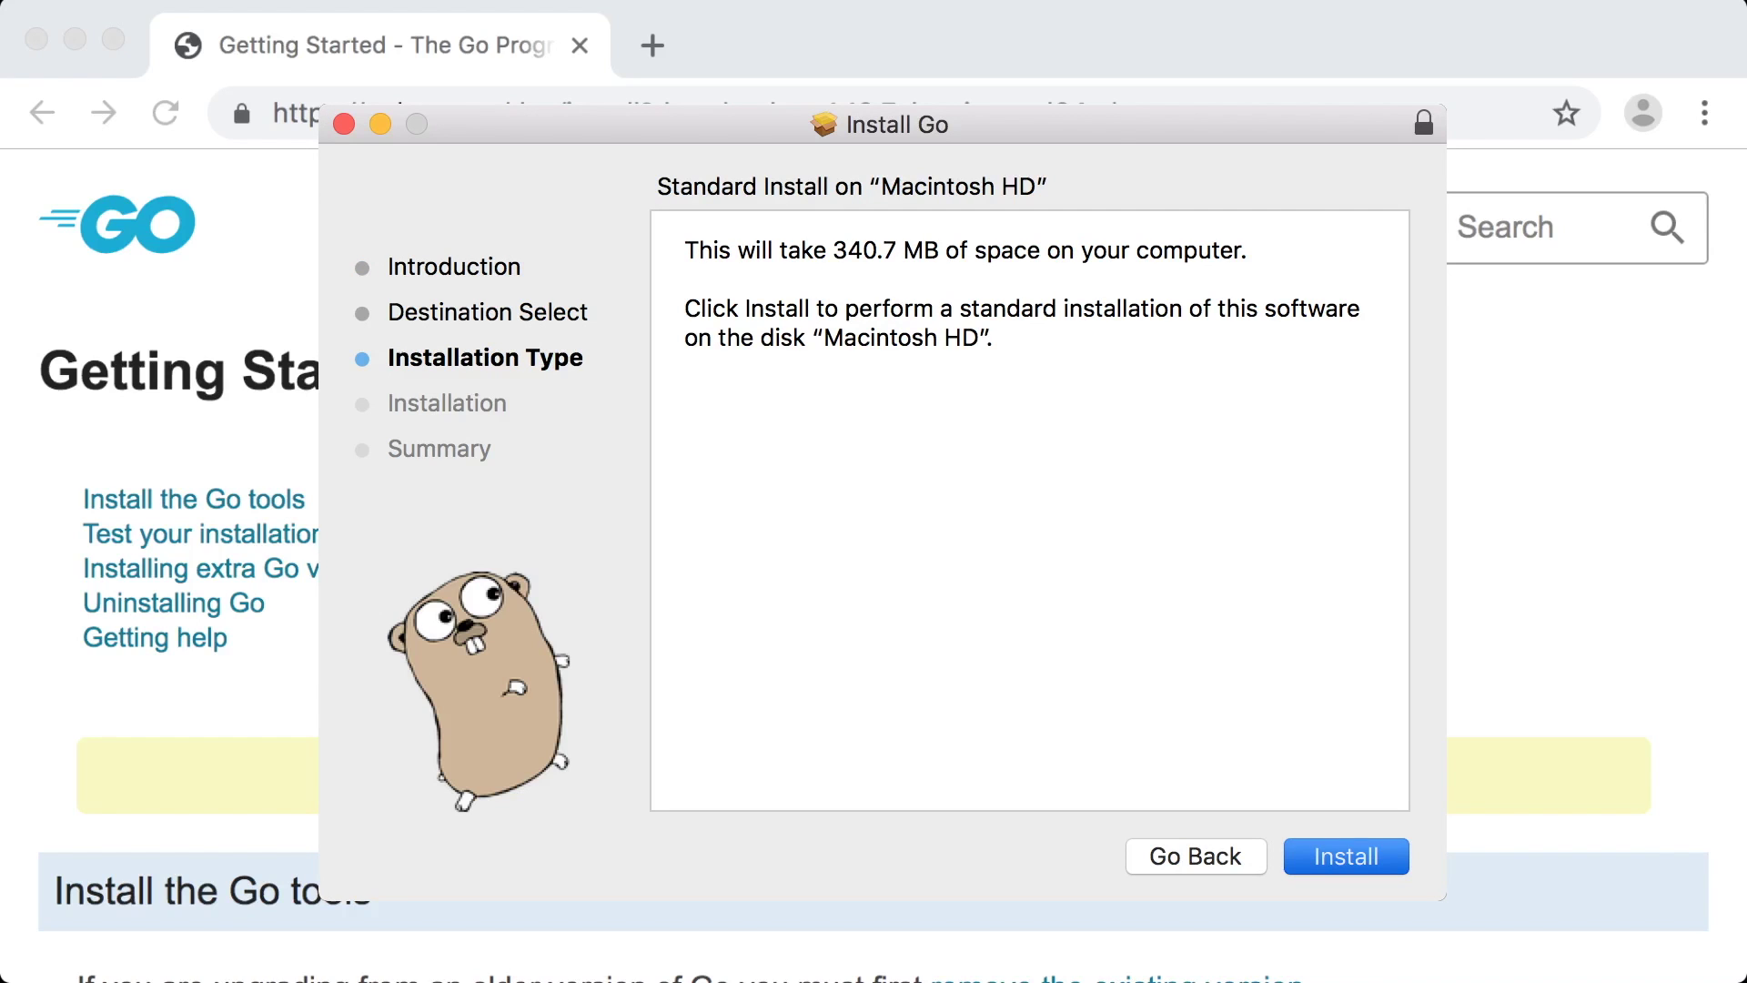
key(Return)
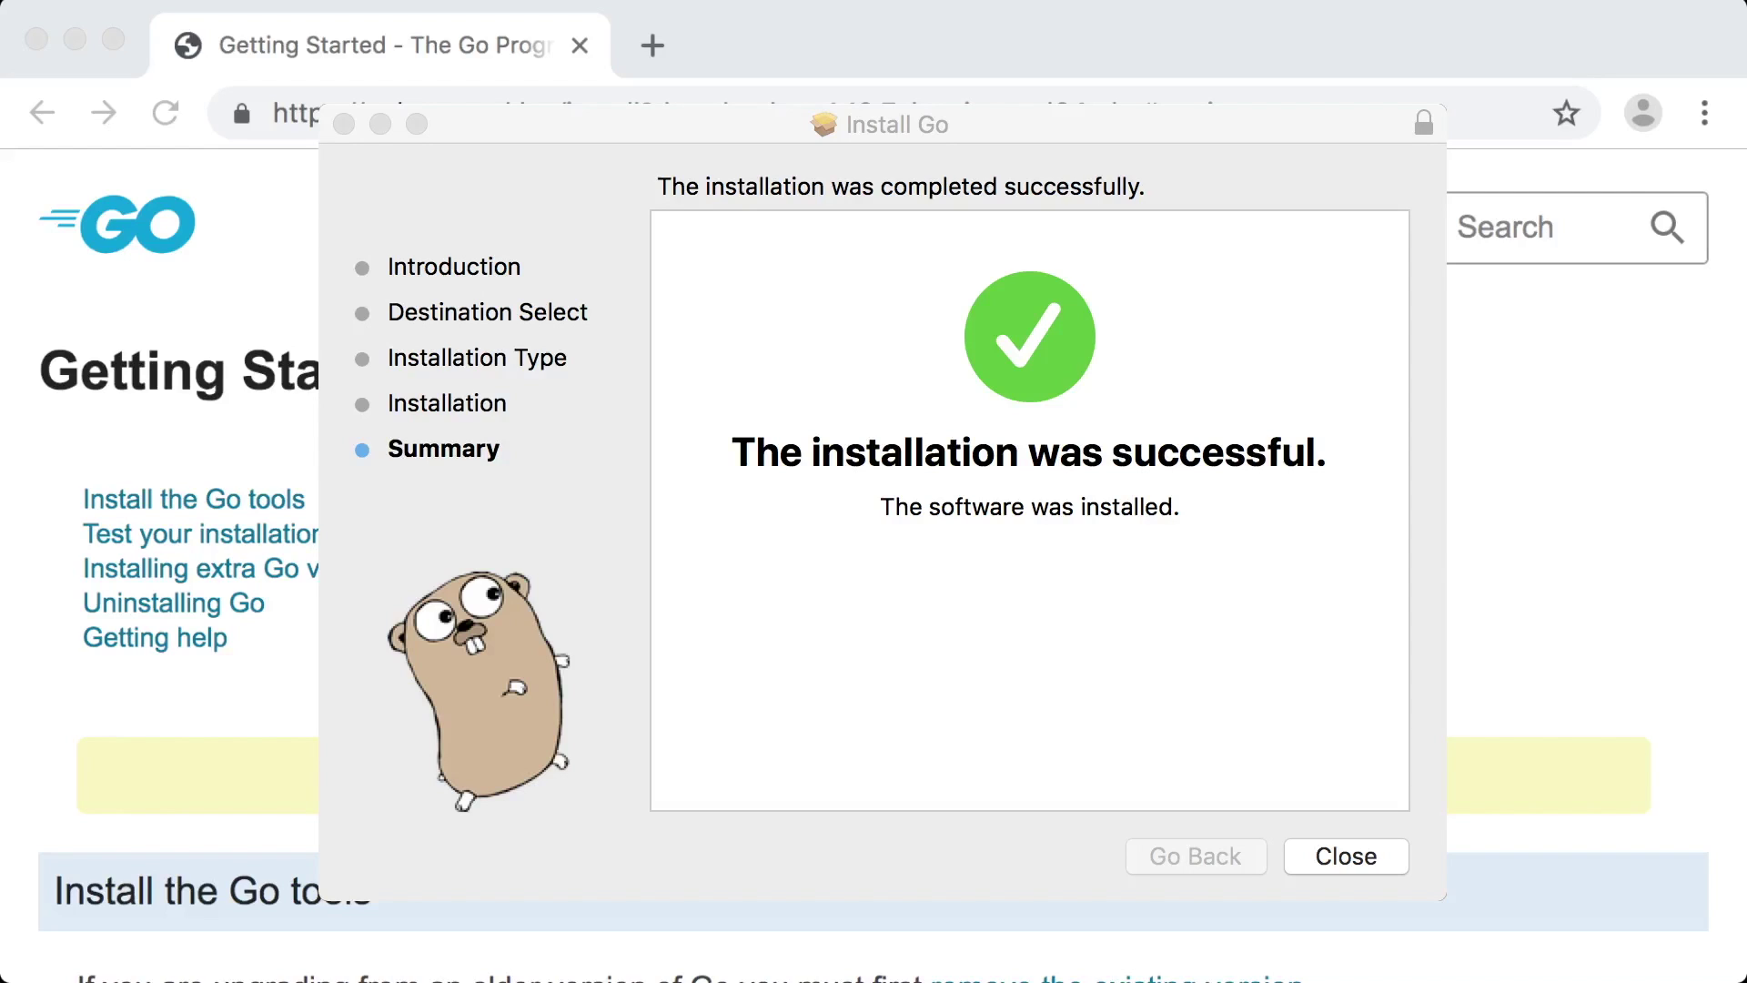
key(Return)
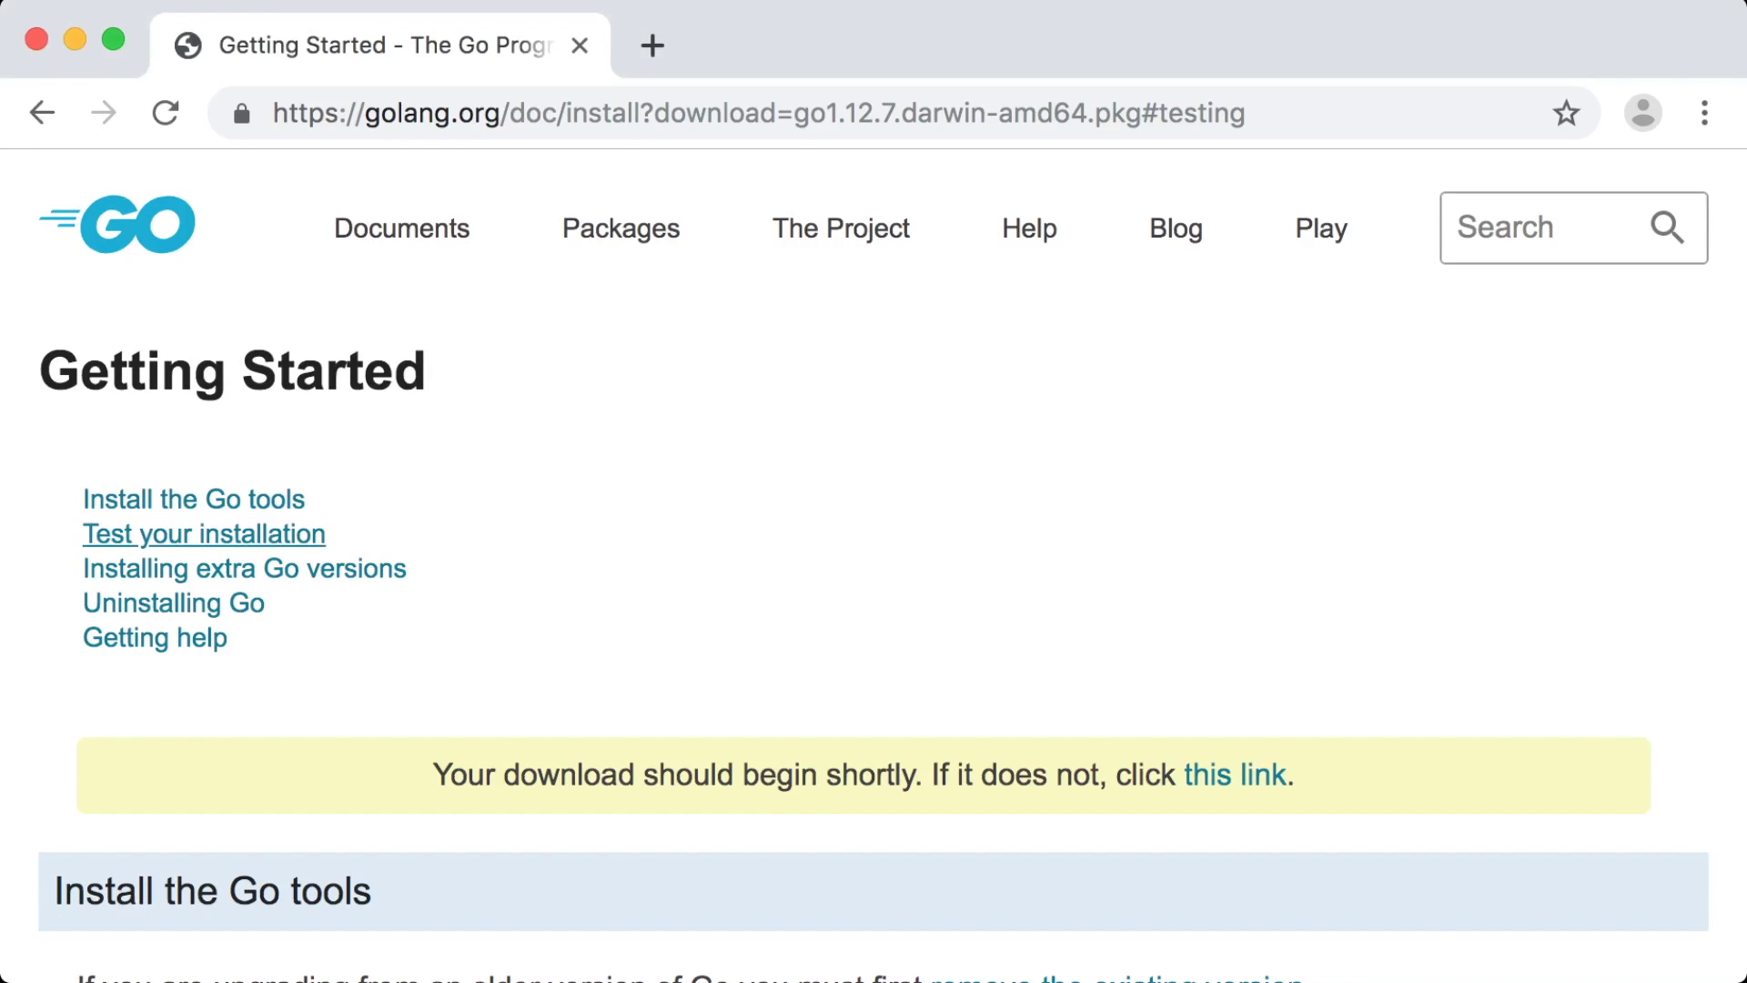
click(203, 534)
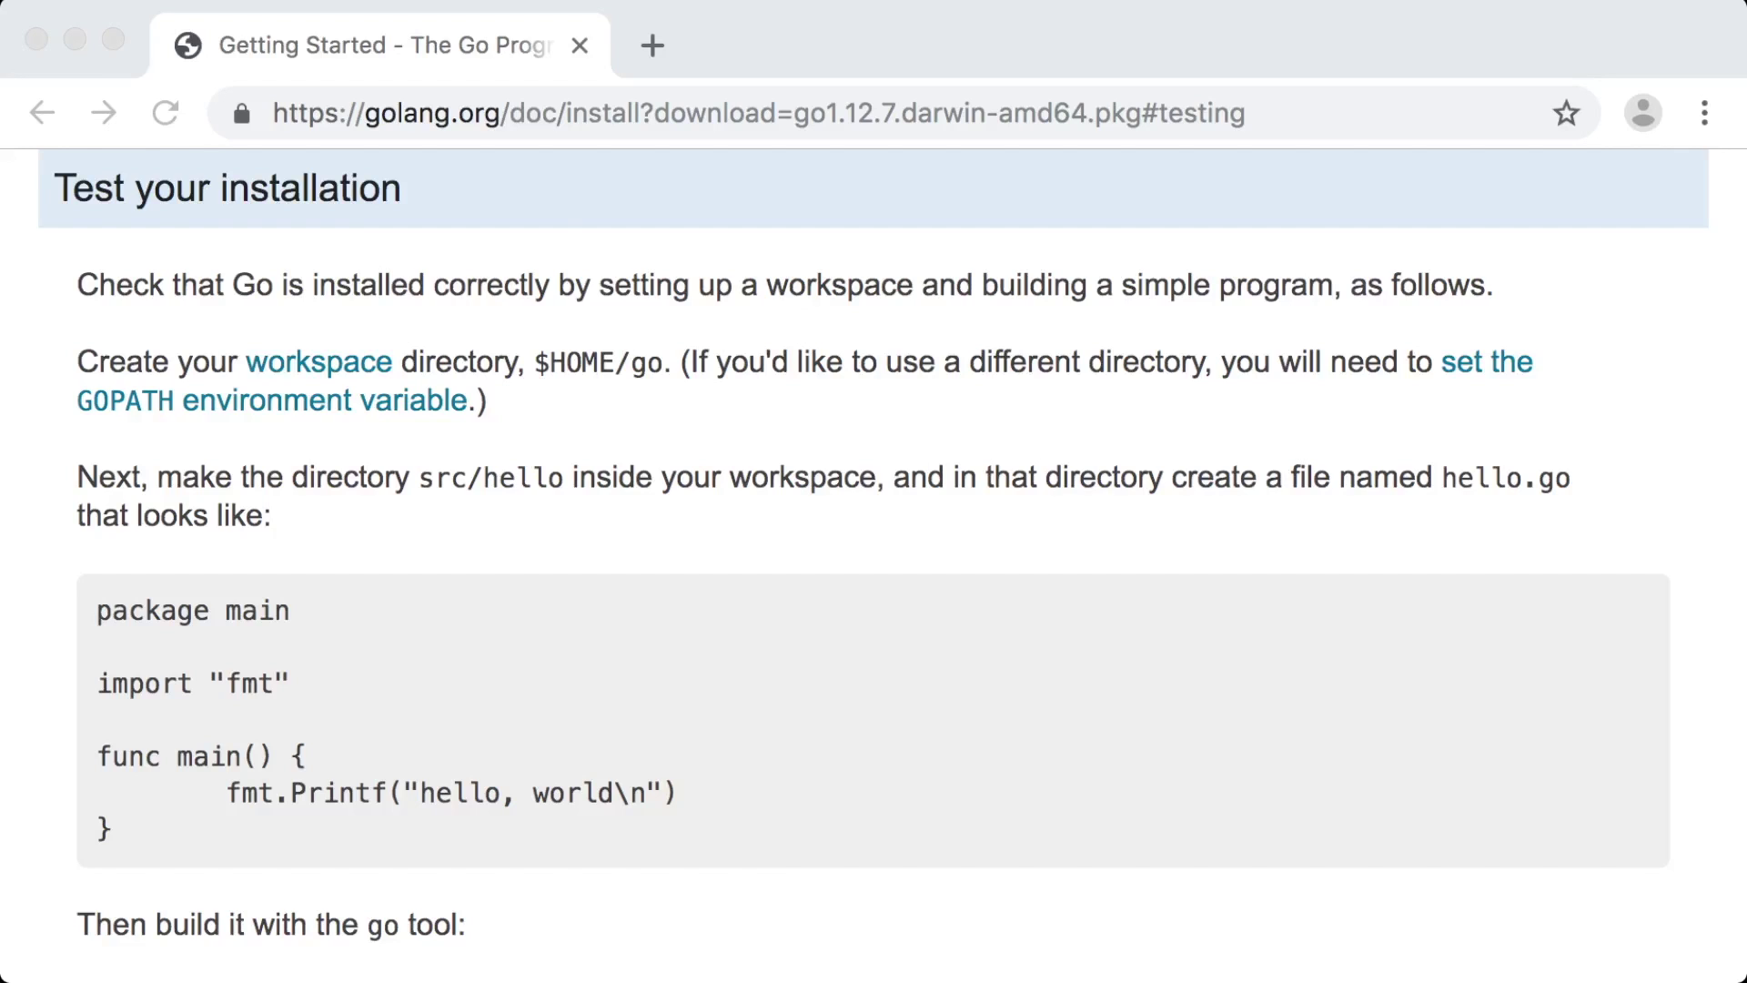
Step: Switch to the terminal, go to /usr/local/go and list its contents
key(super+Tab)
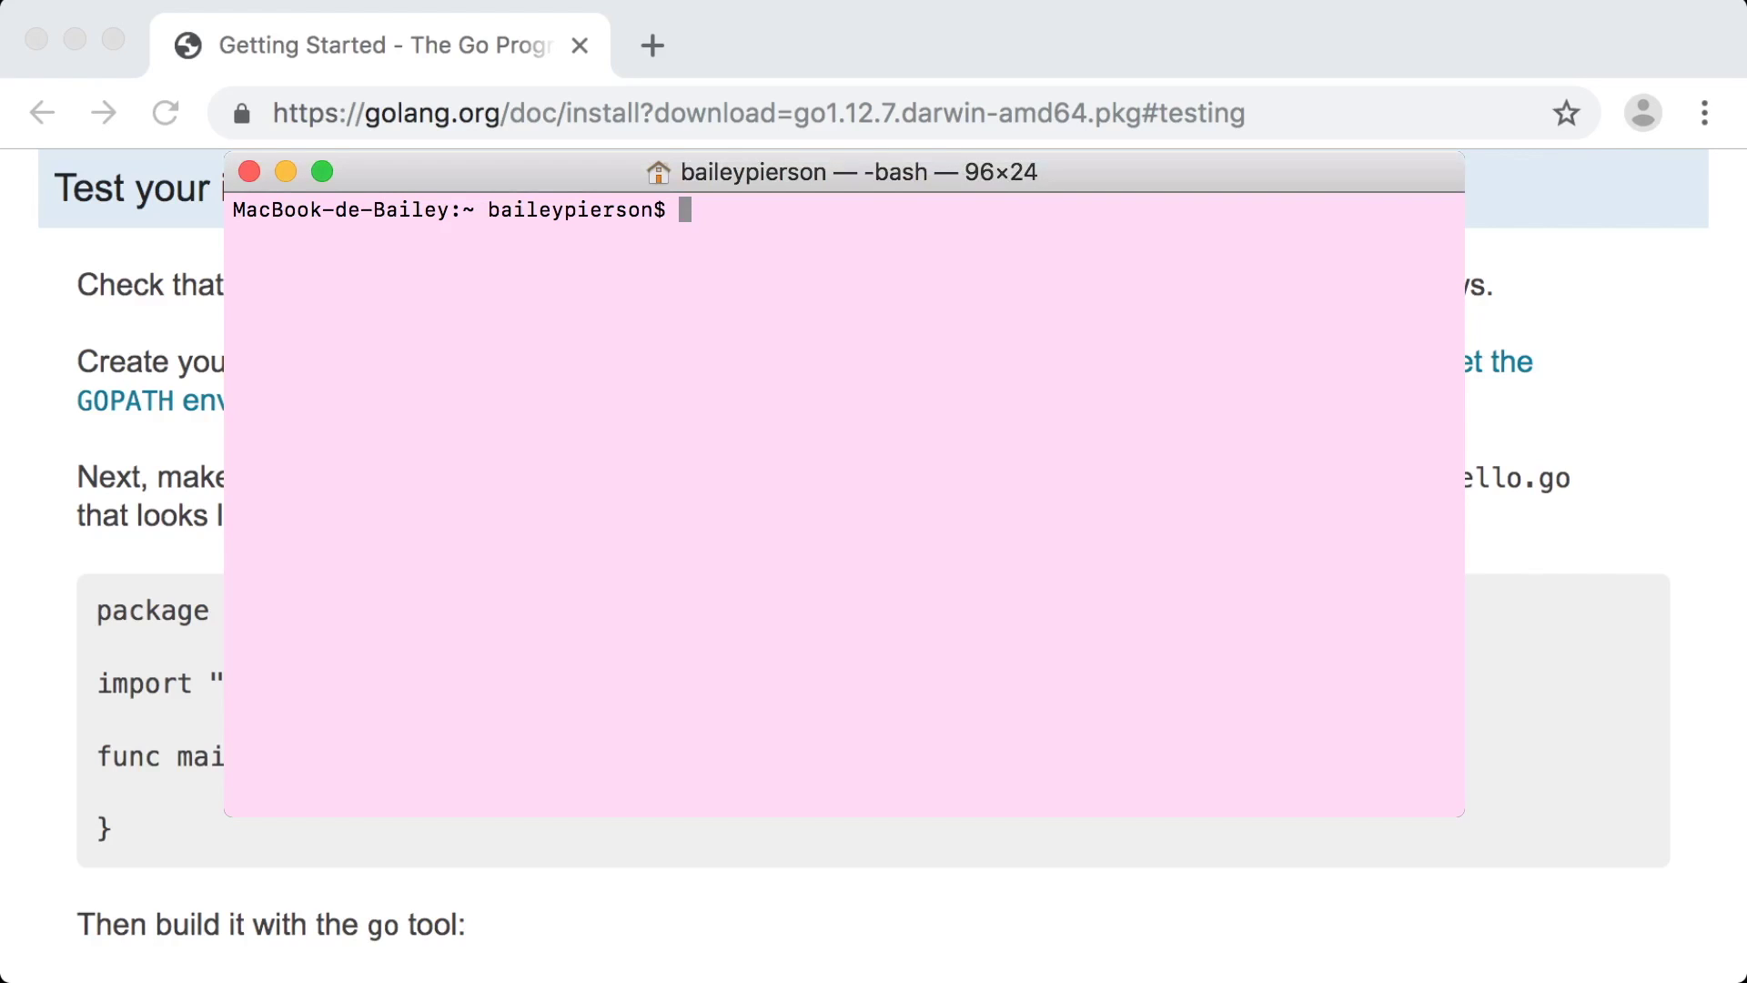
text(cd /usr/local/go)
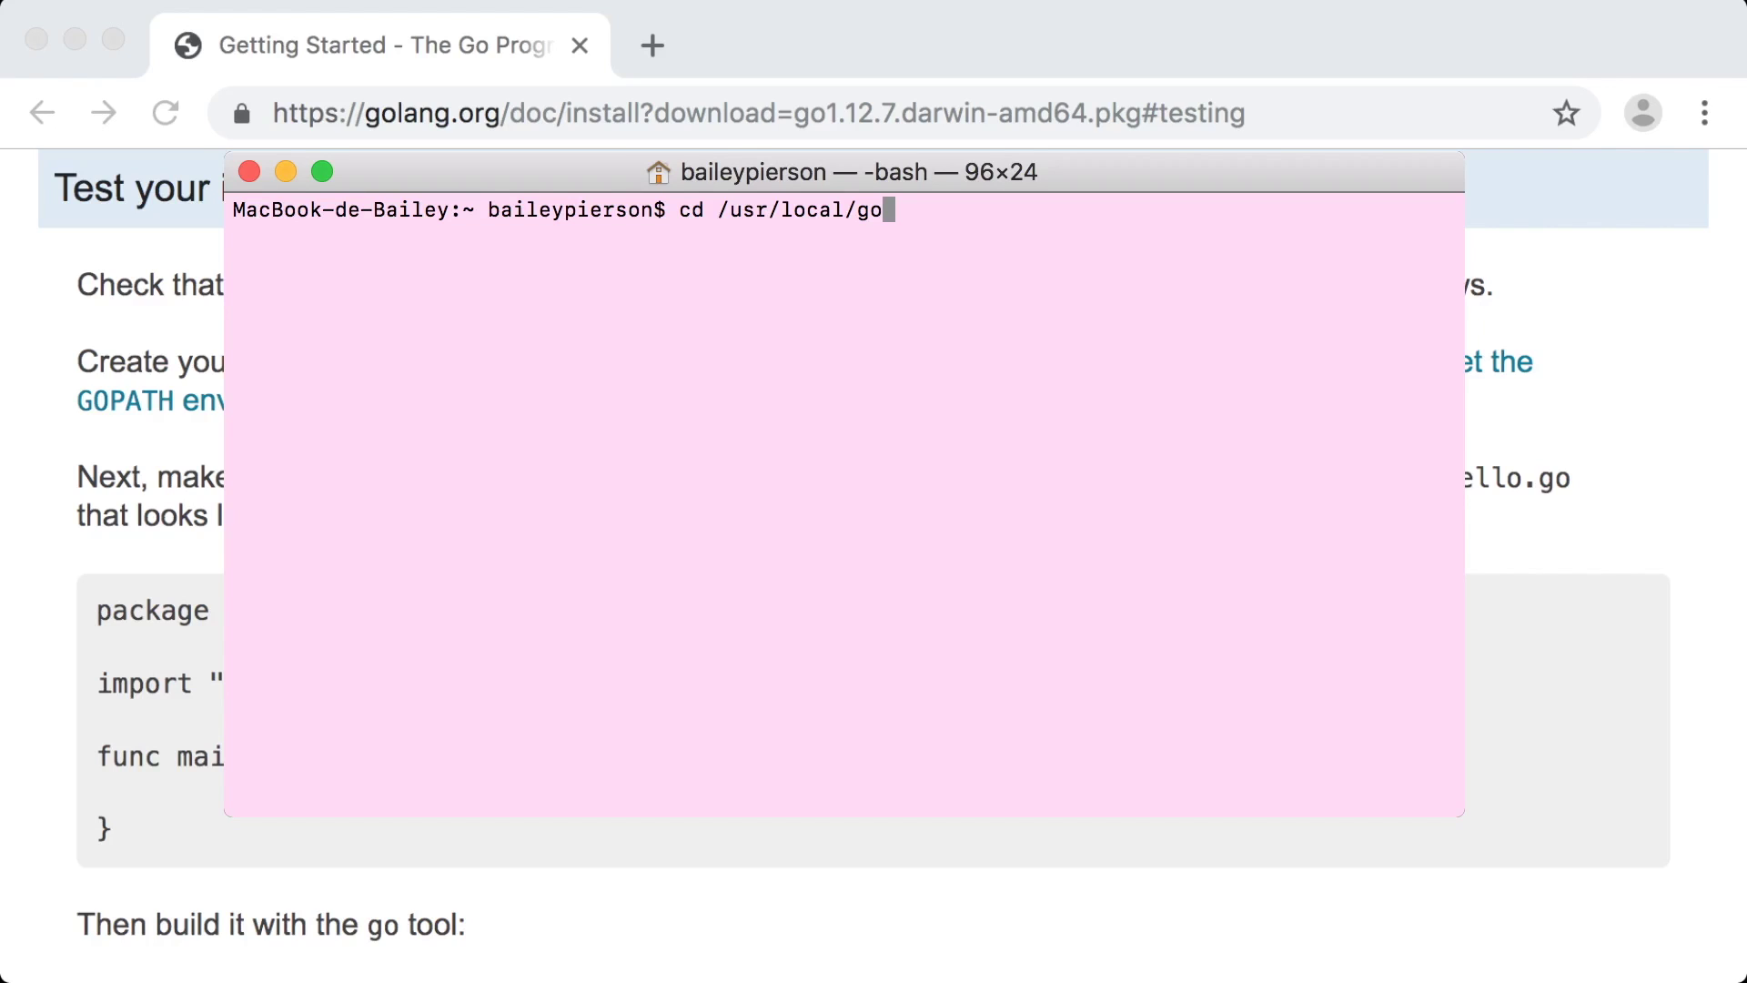
key(Return)
text(ls)
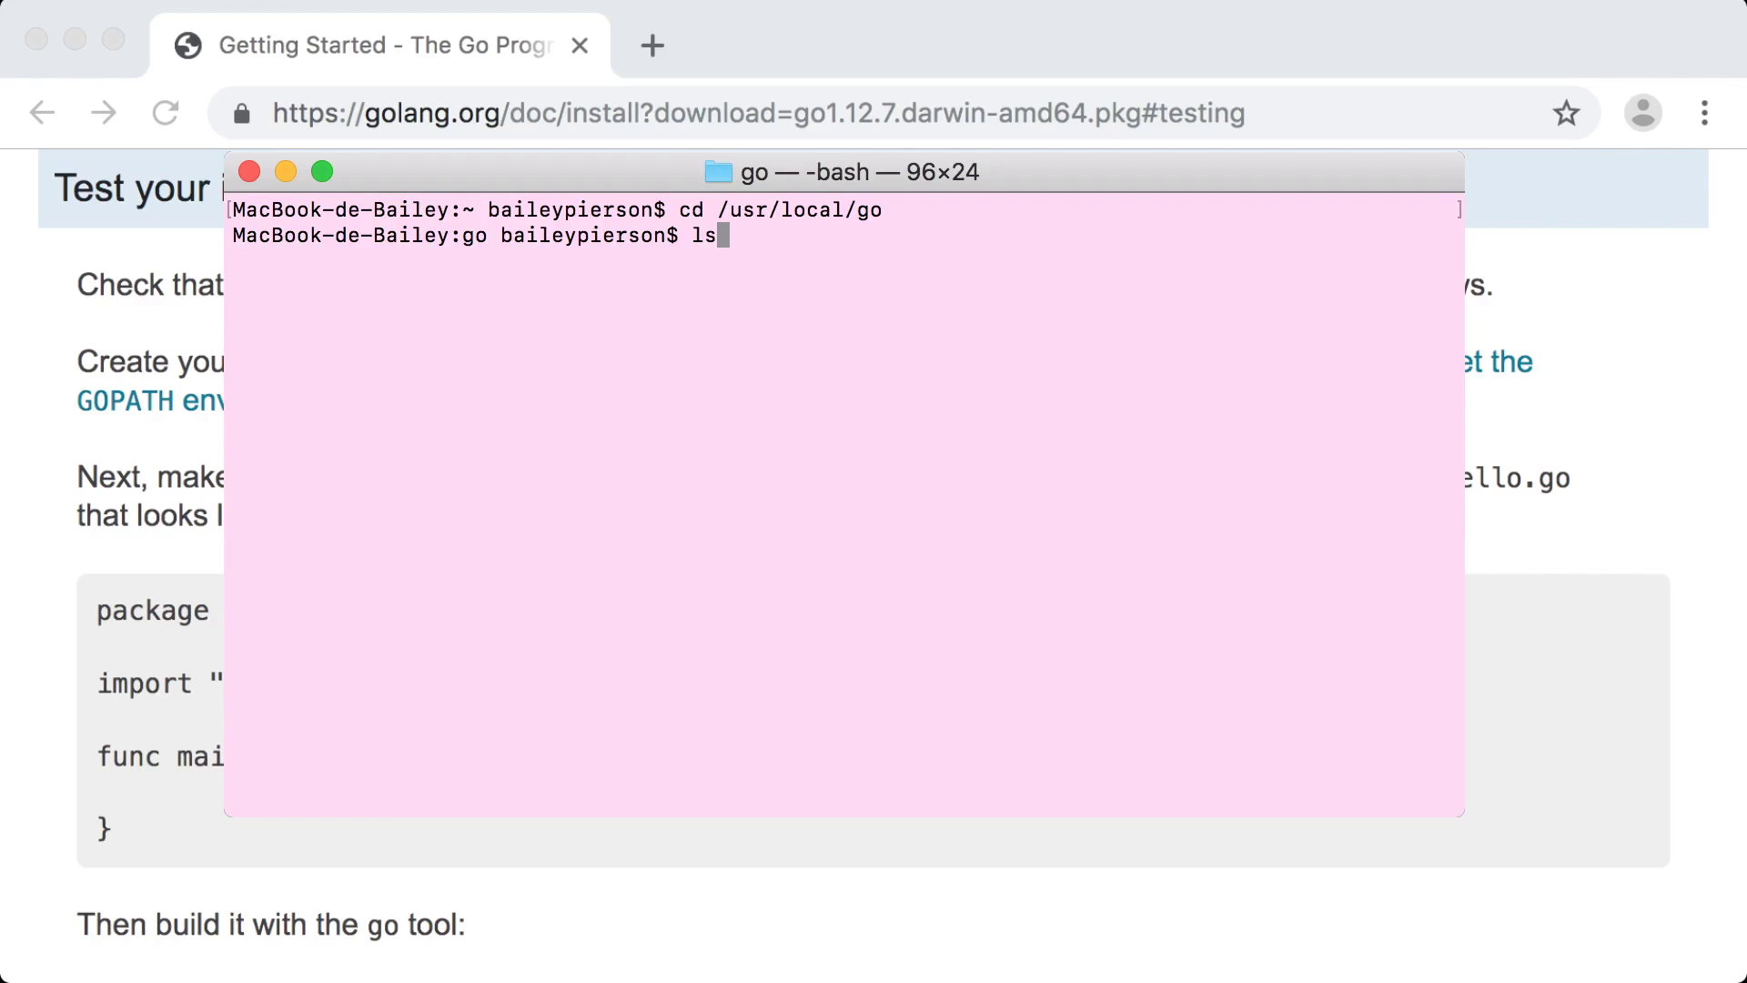
key(Return)
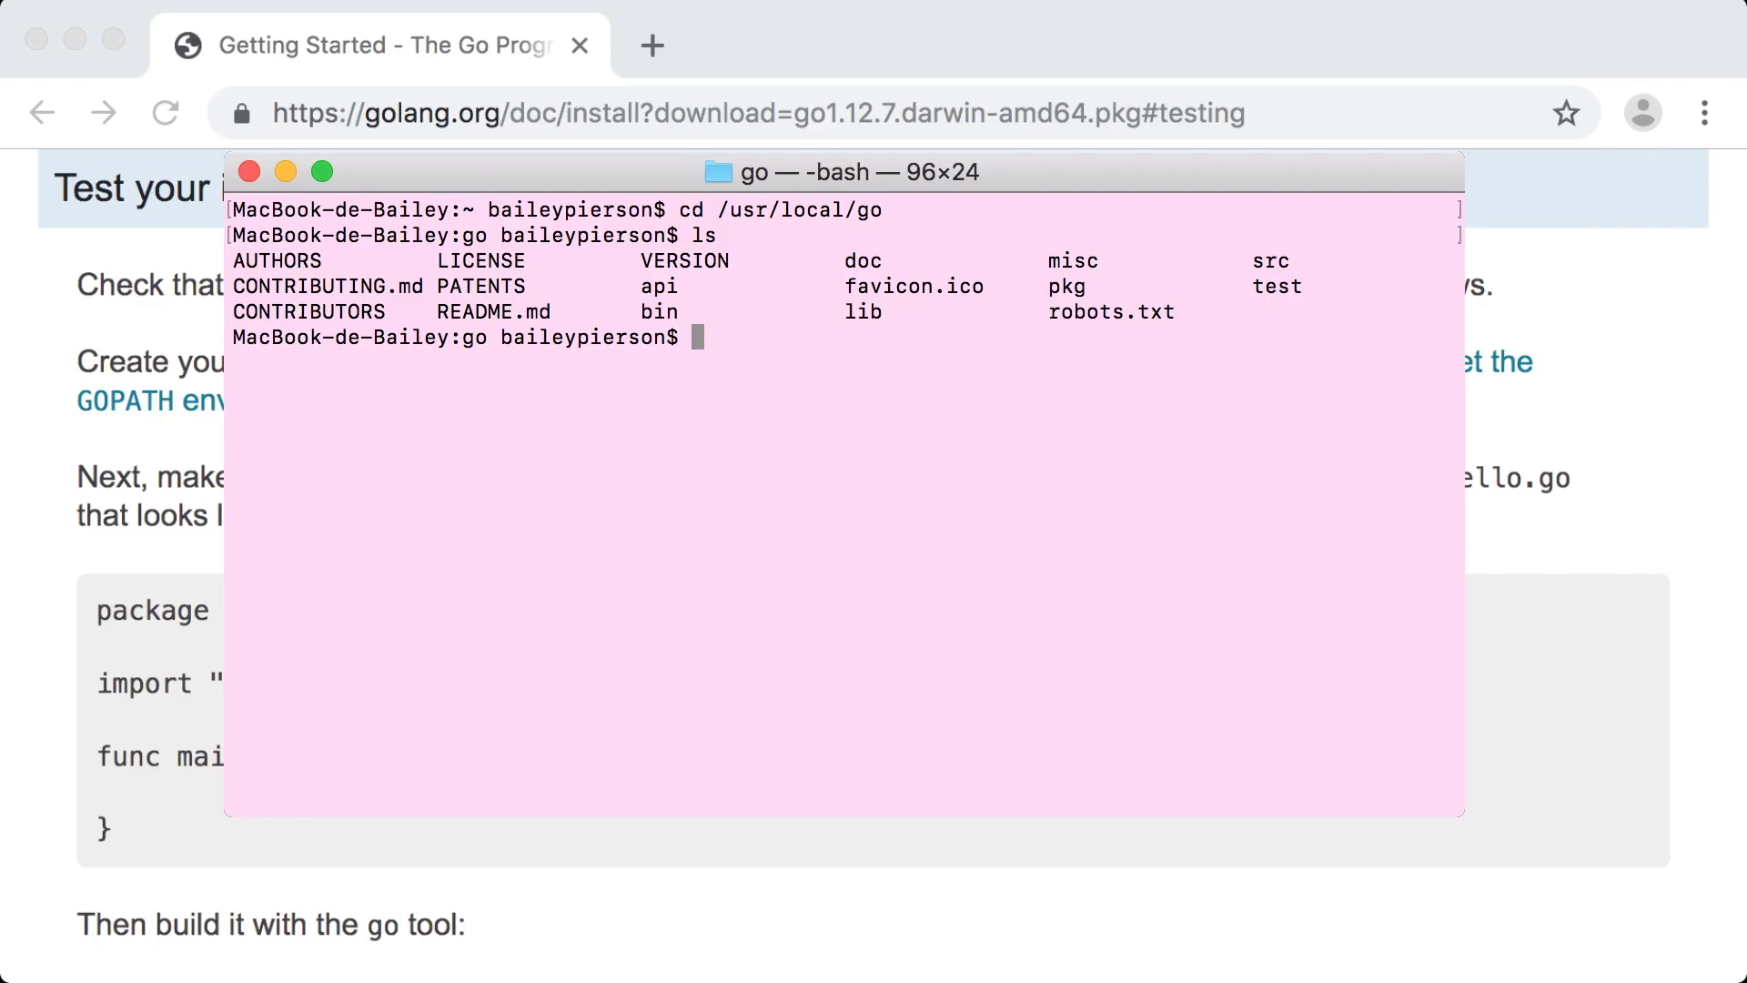
Step: Append exports setting GOPATH to $HOME/go and adding $GOPATH/bin to PATH to ~/.bash_profile
key(super+Tab)
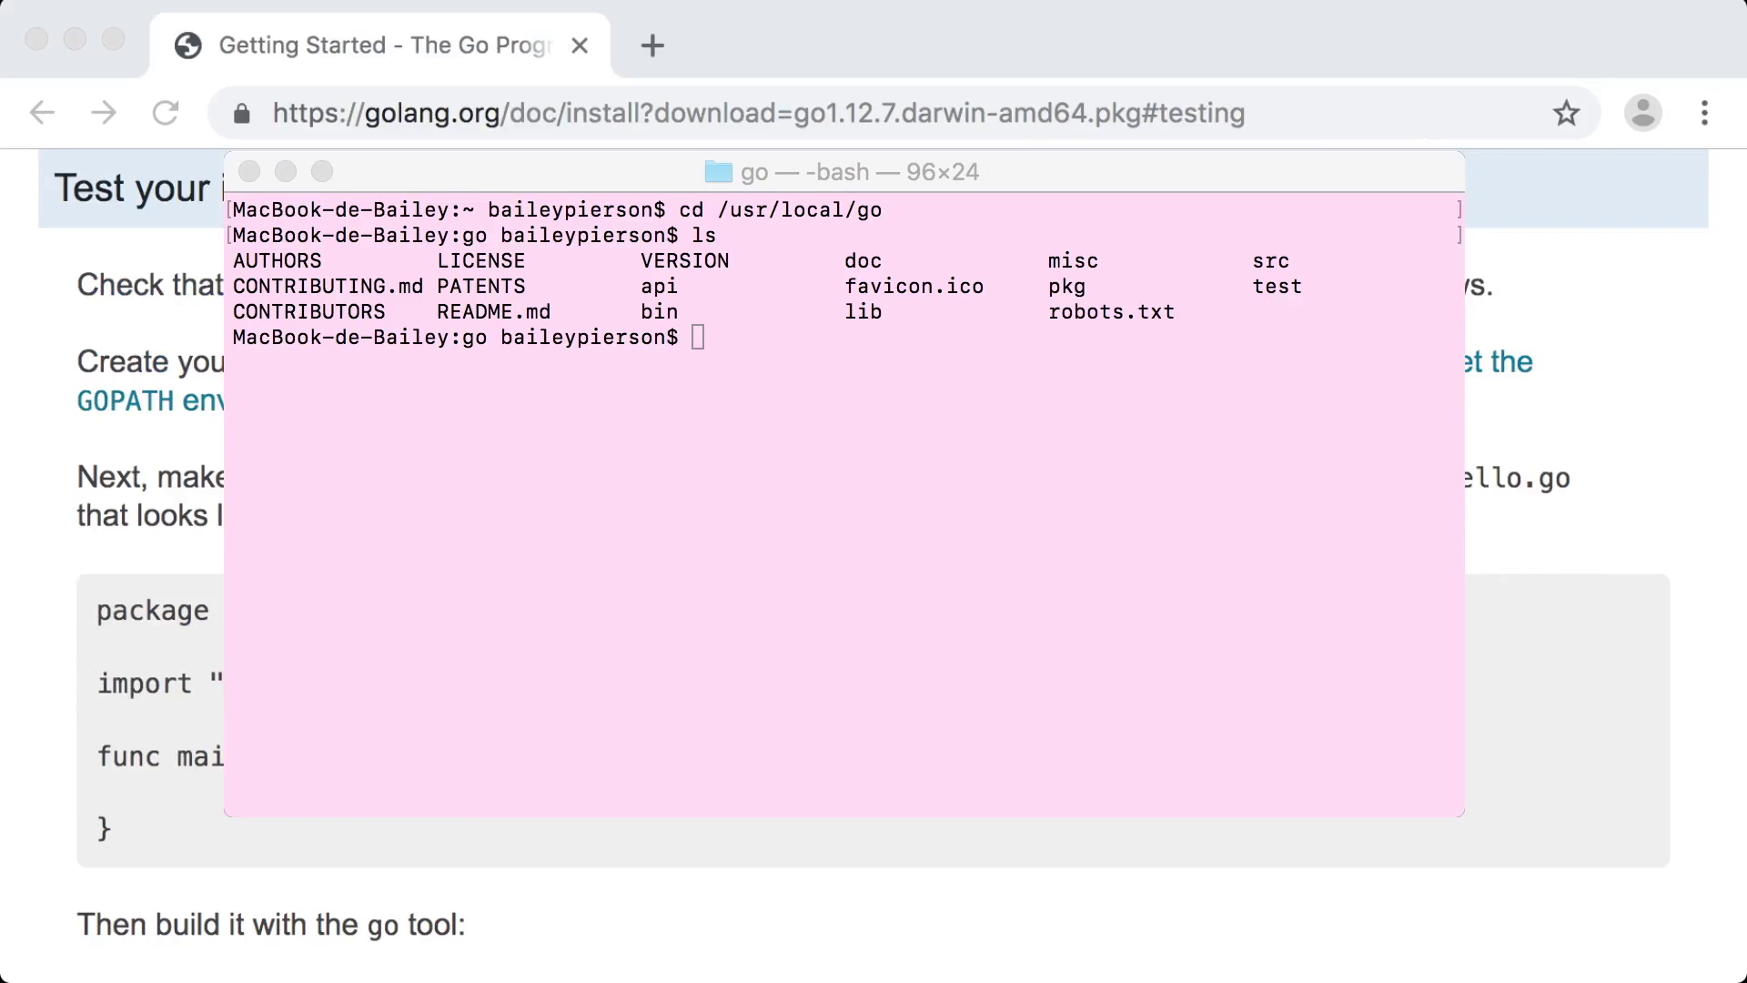
key(super+Tab)
text(echo "export GOPATH=\$HOME/go" >> ~/.bash_profile &&)
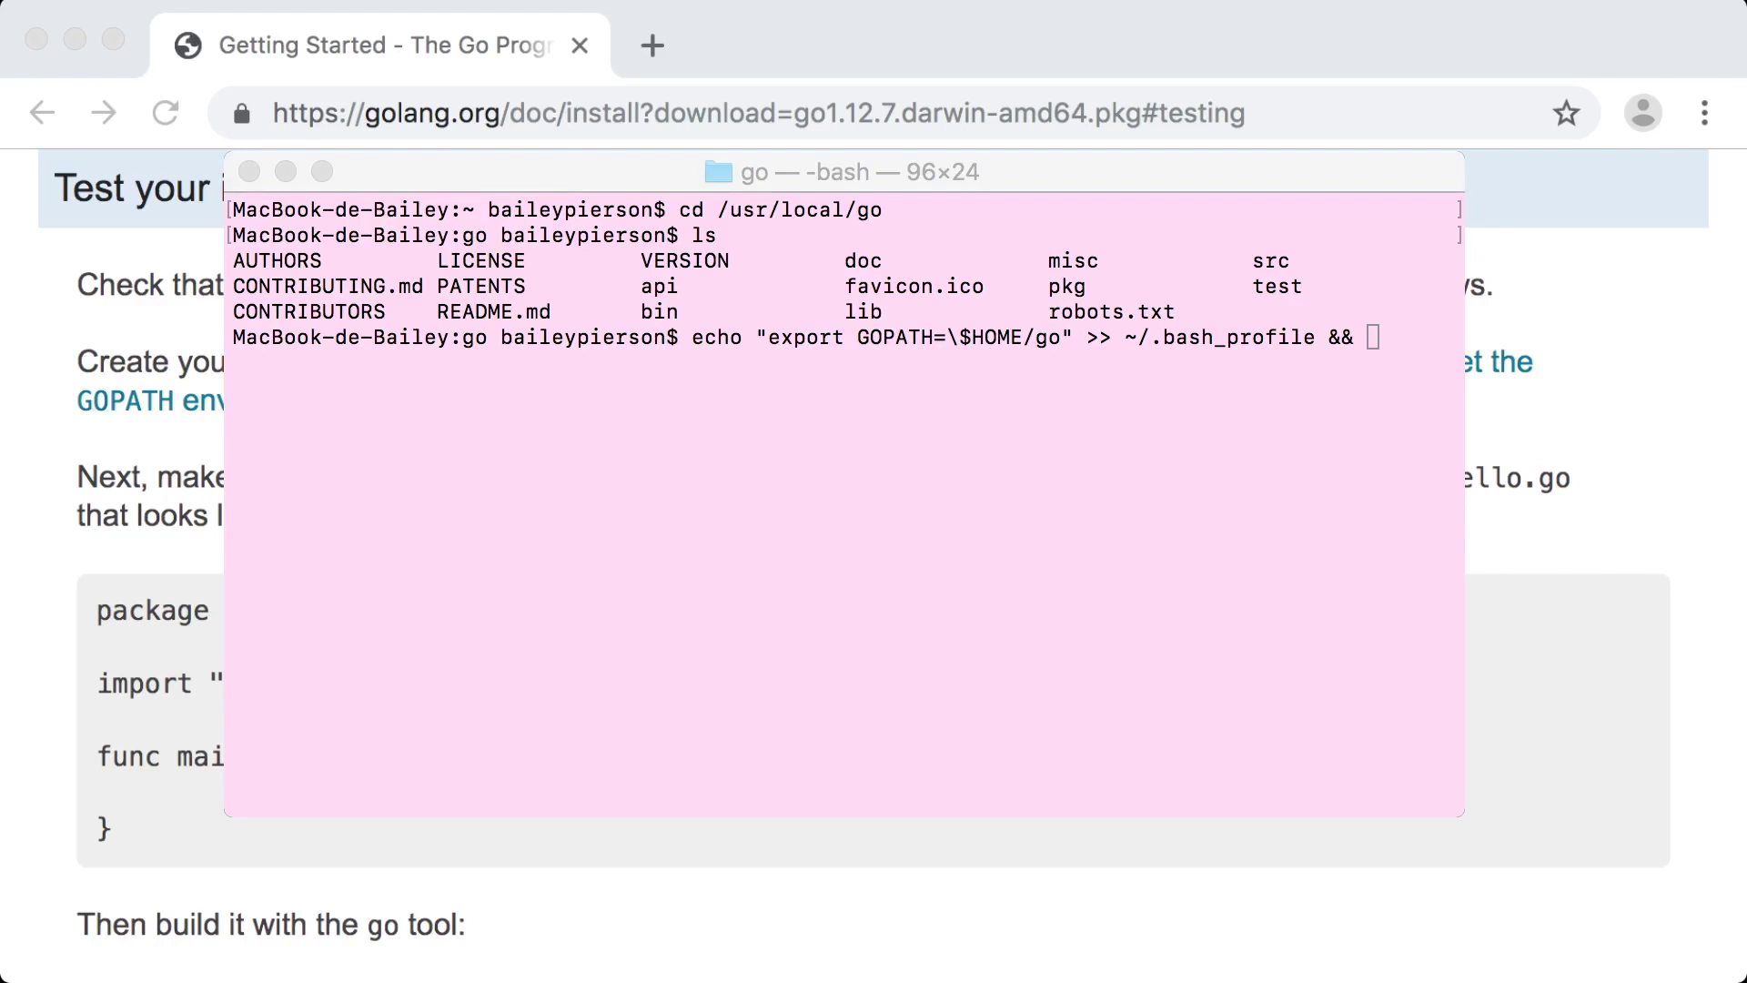
key(super+Tab)
key(Return)
text(echo "export PATH=\$PATH:\$GOPATH/bin" >> ~/.bash_profile)
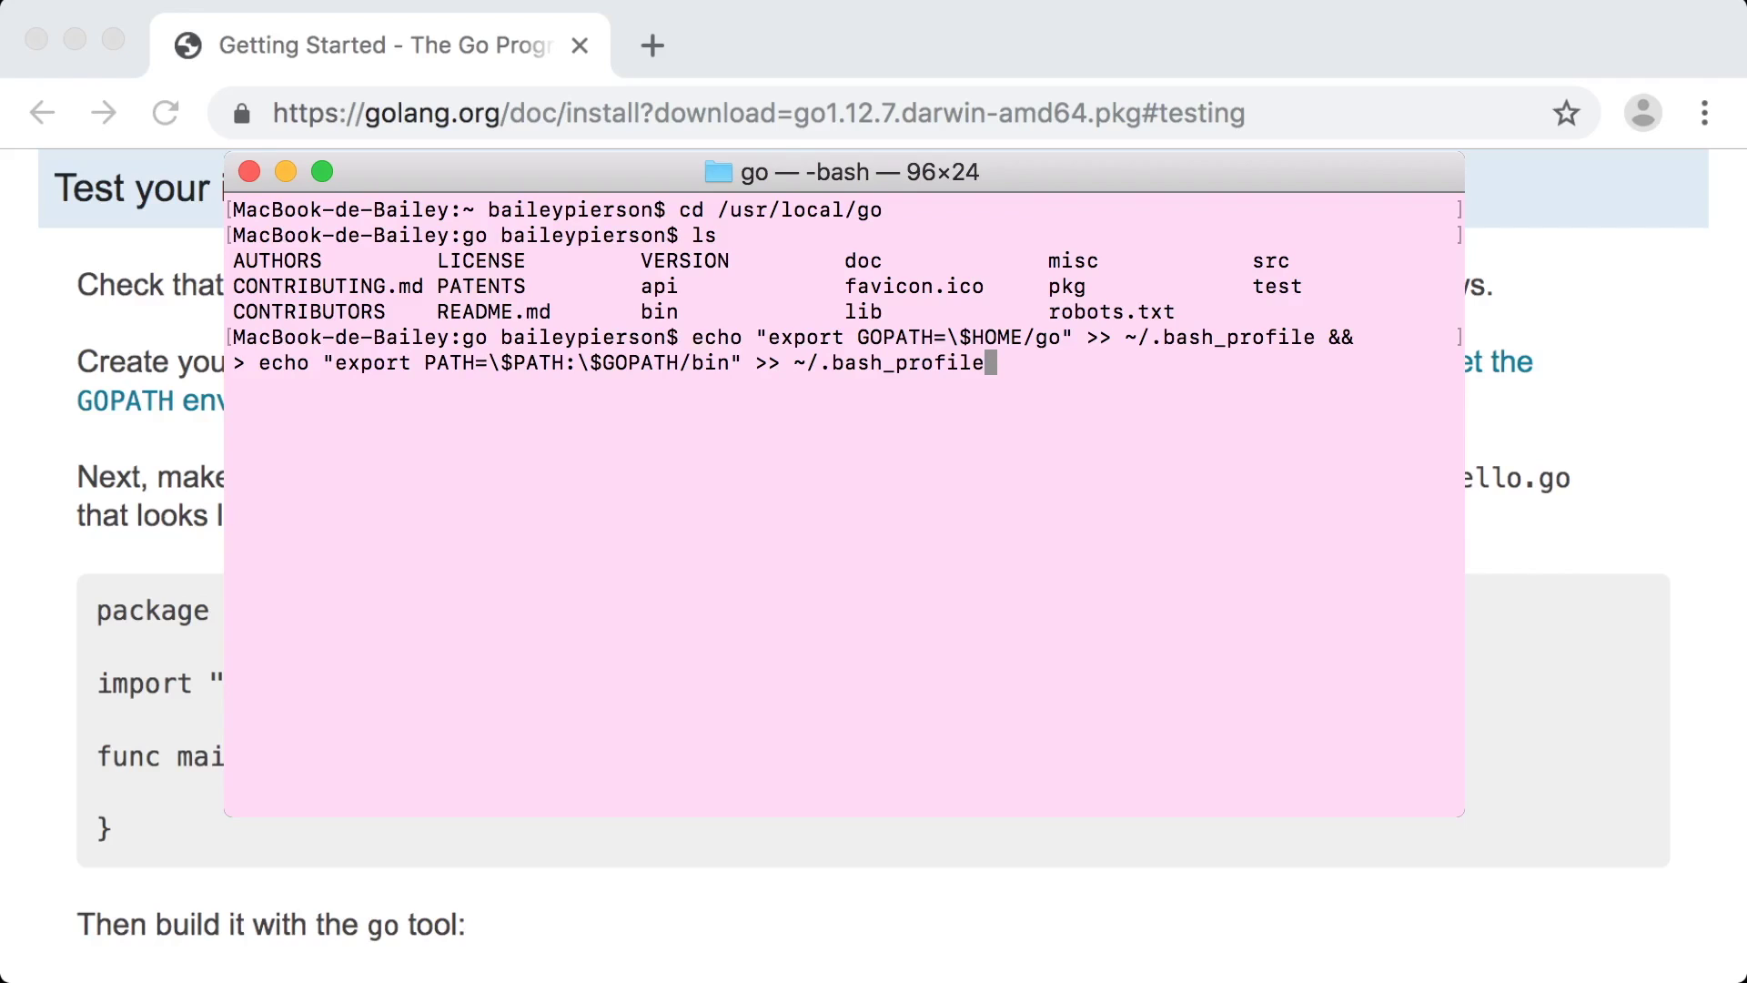
key(Return)
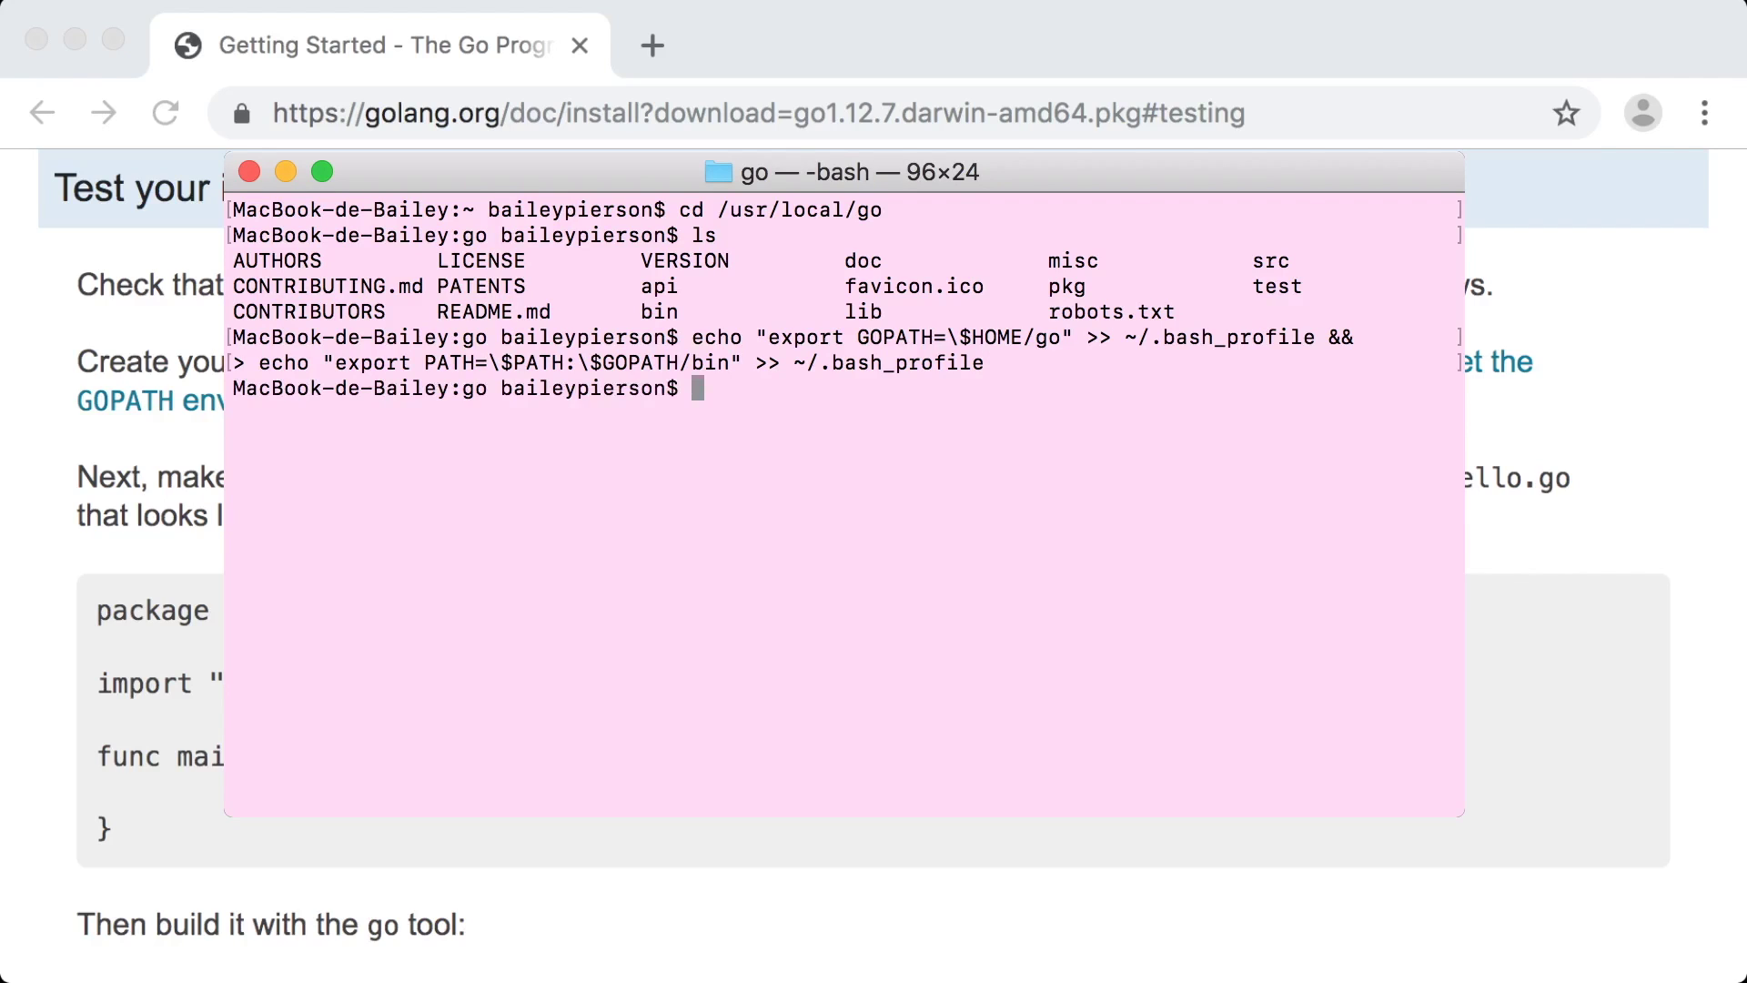
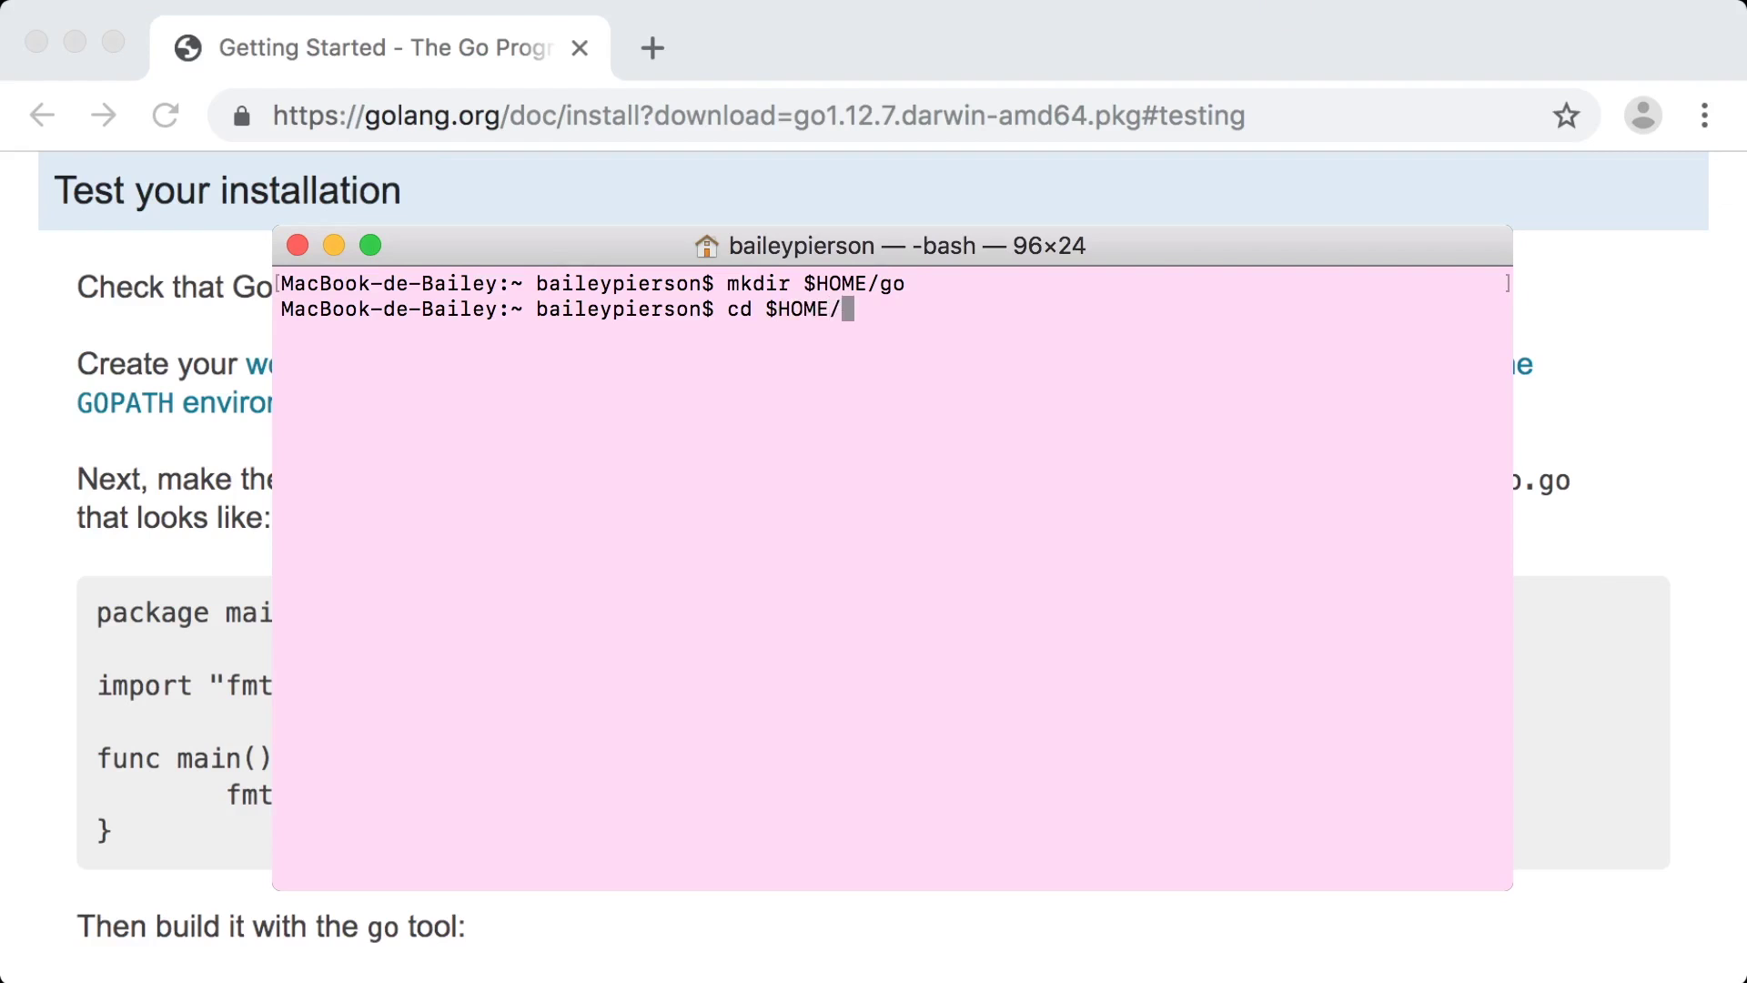
Step: Create the nested directories src/hello inside the $HOME/go workspace and move into hello
key(Return)
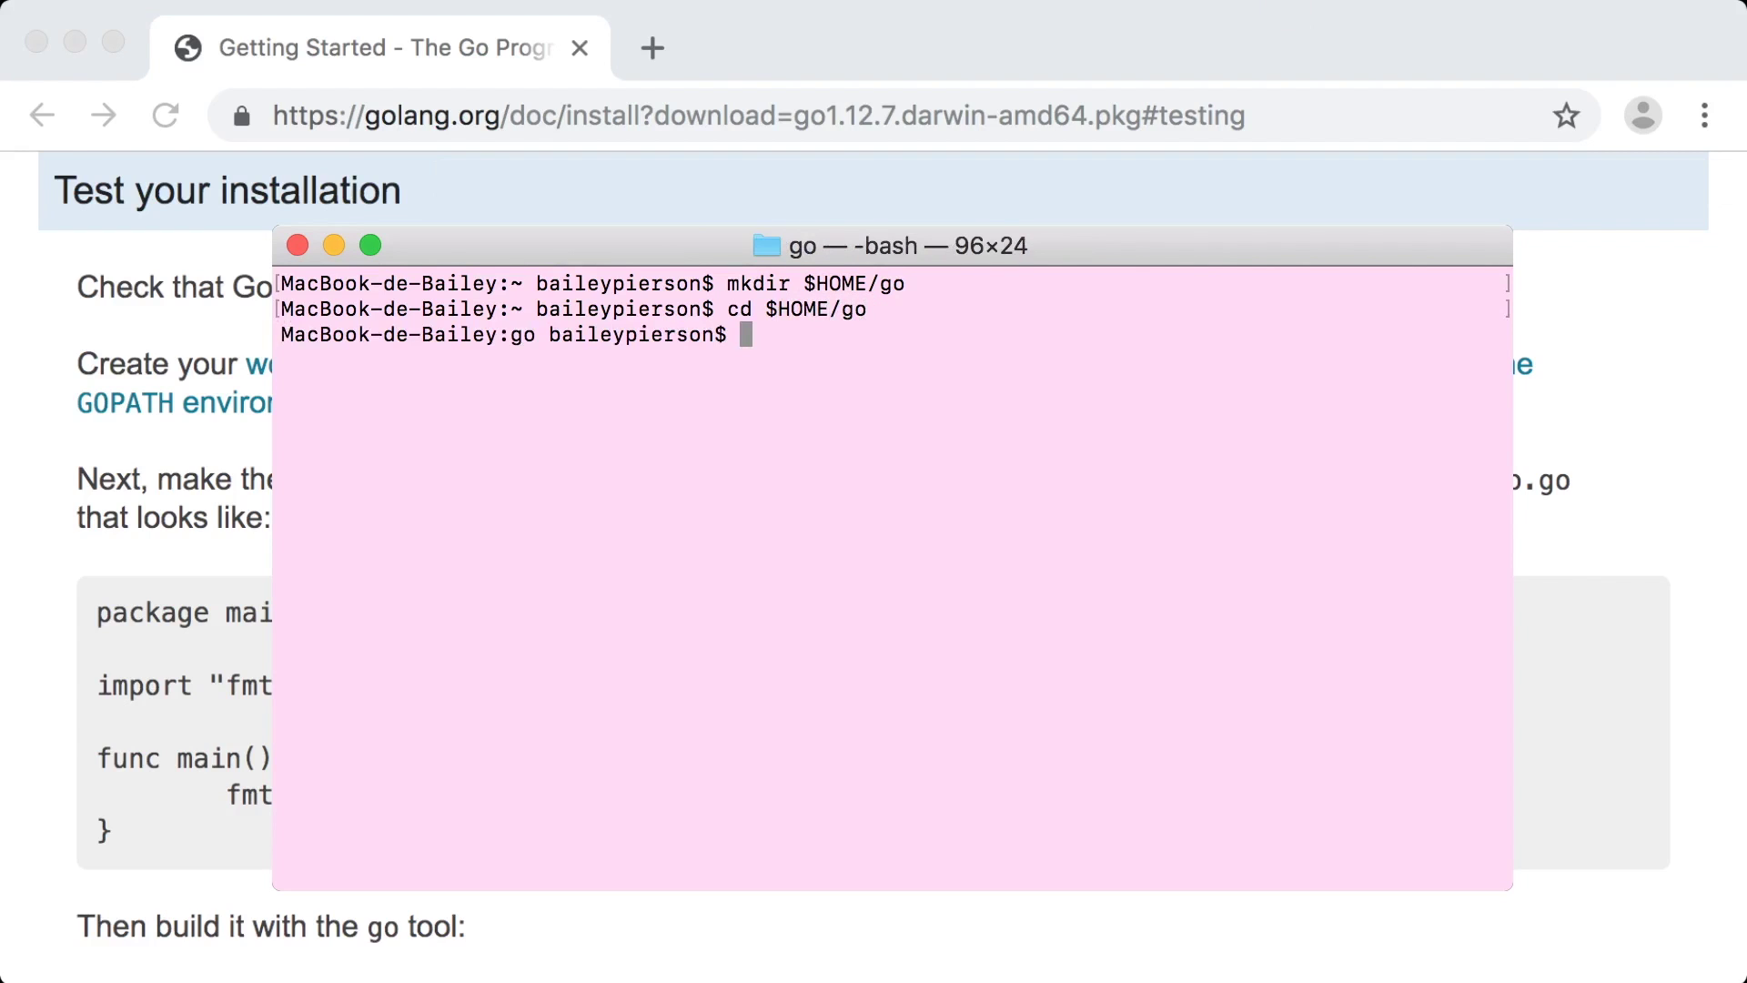
text(mkdir src)
key(Return)
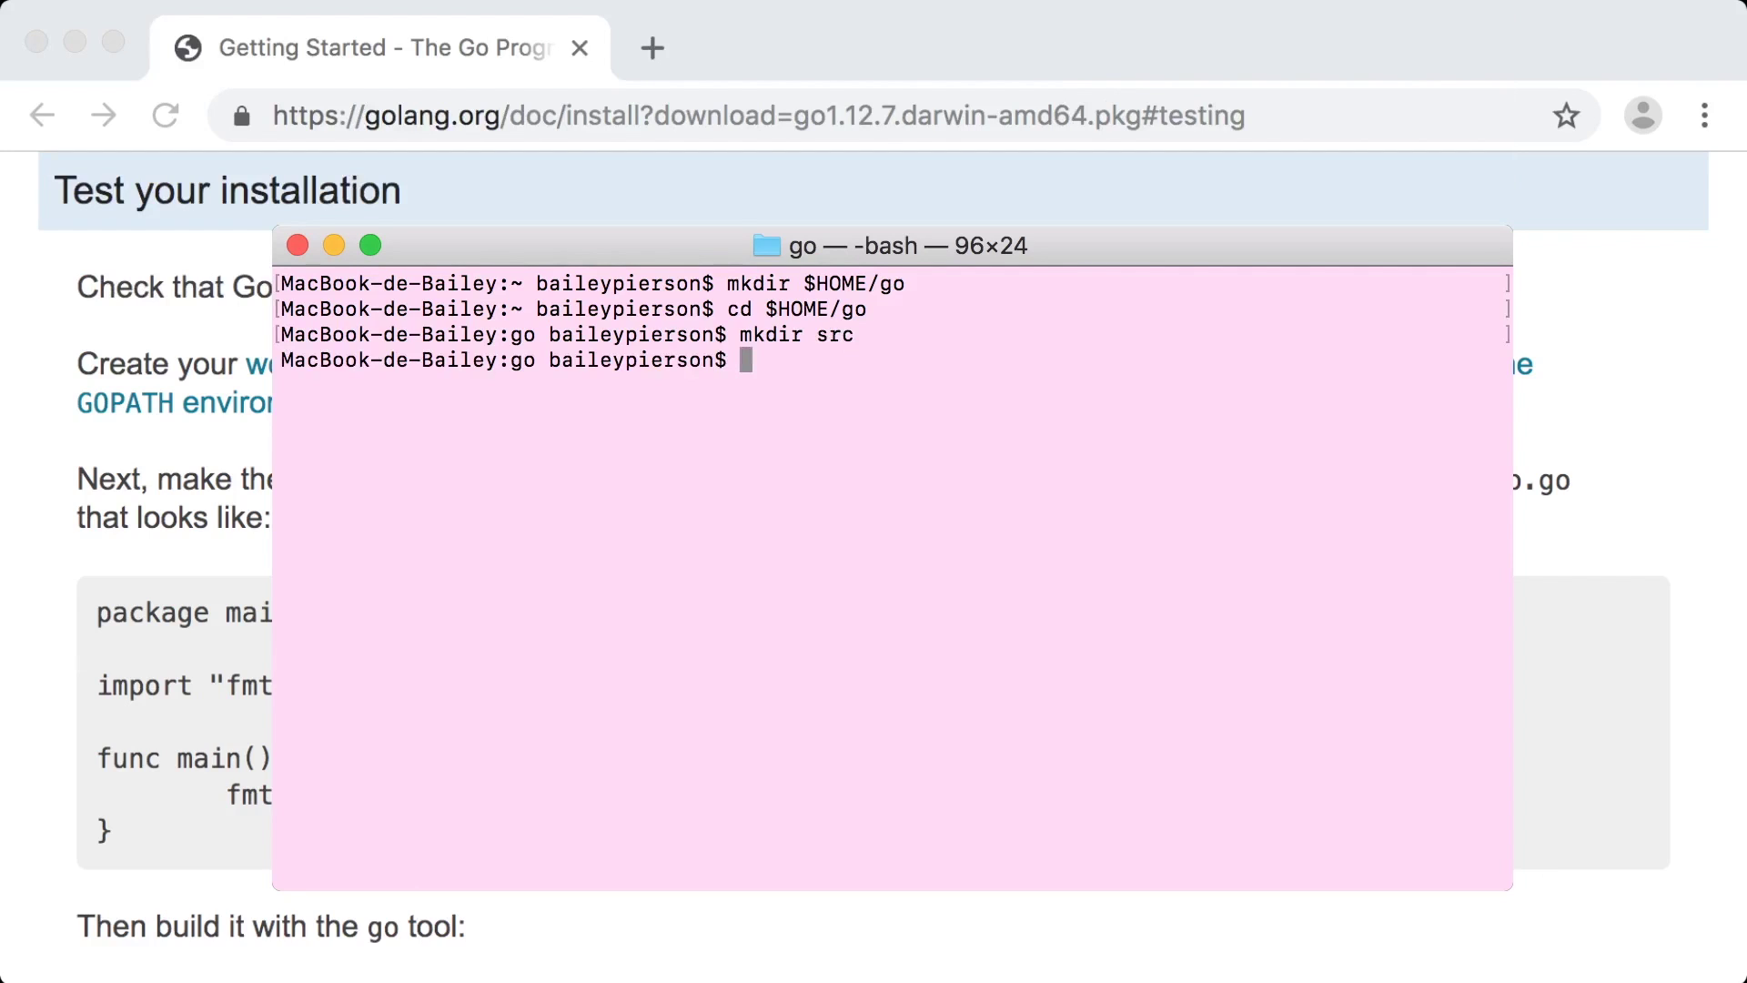
text(cd src)
key(Return)
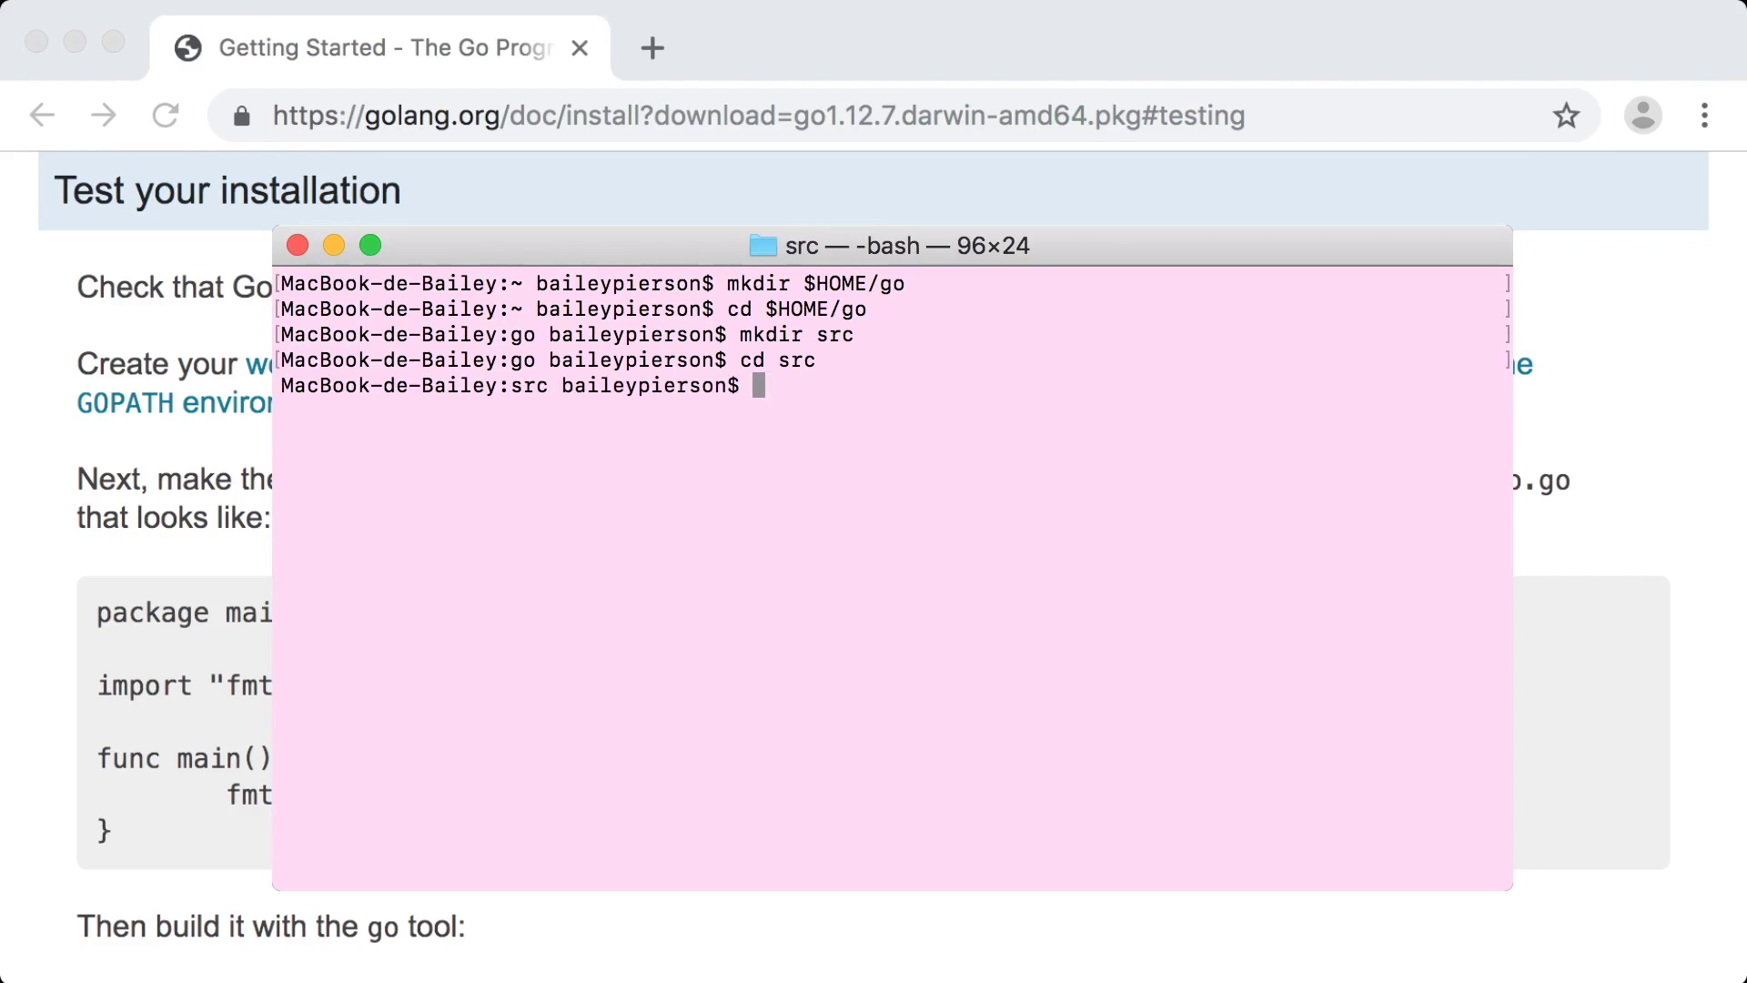
text(mkdir hello)
key(Return)
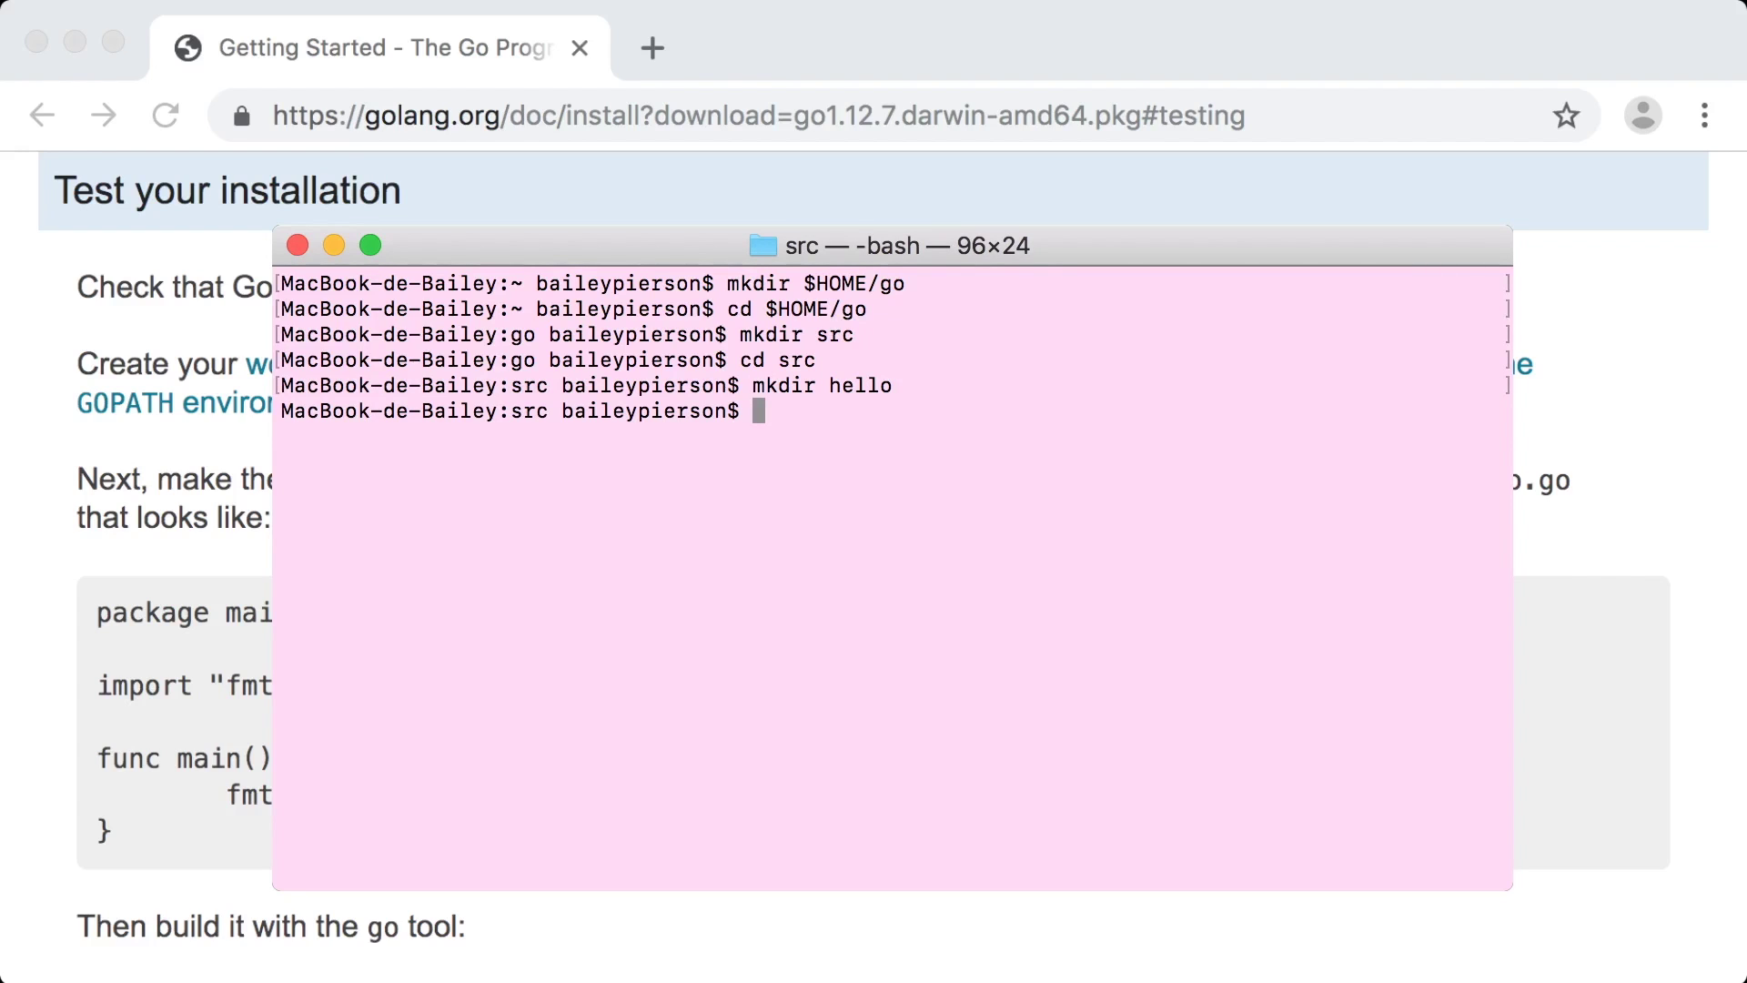
text(cd hello)
key(Return)
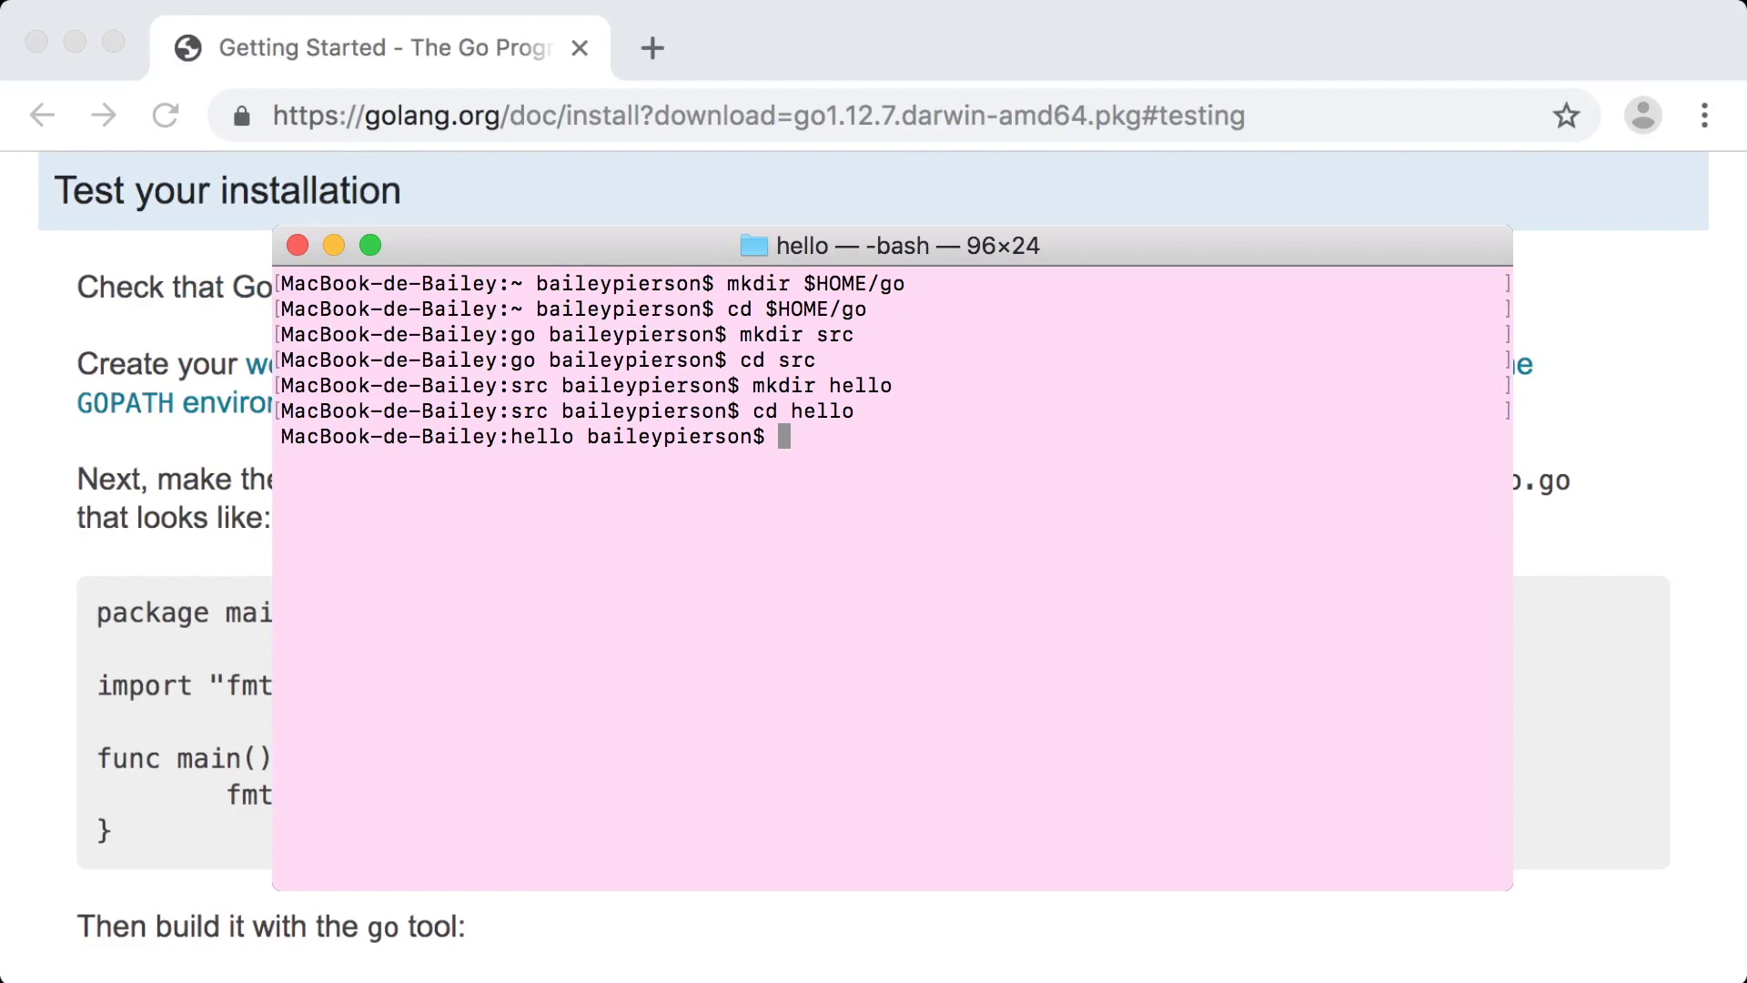
Step: Create an empty hello.go file in the hello directory and list the directory's contents
text(touch hell)
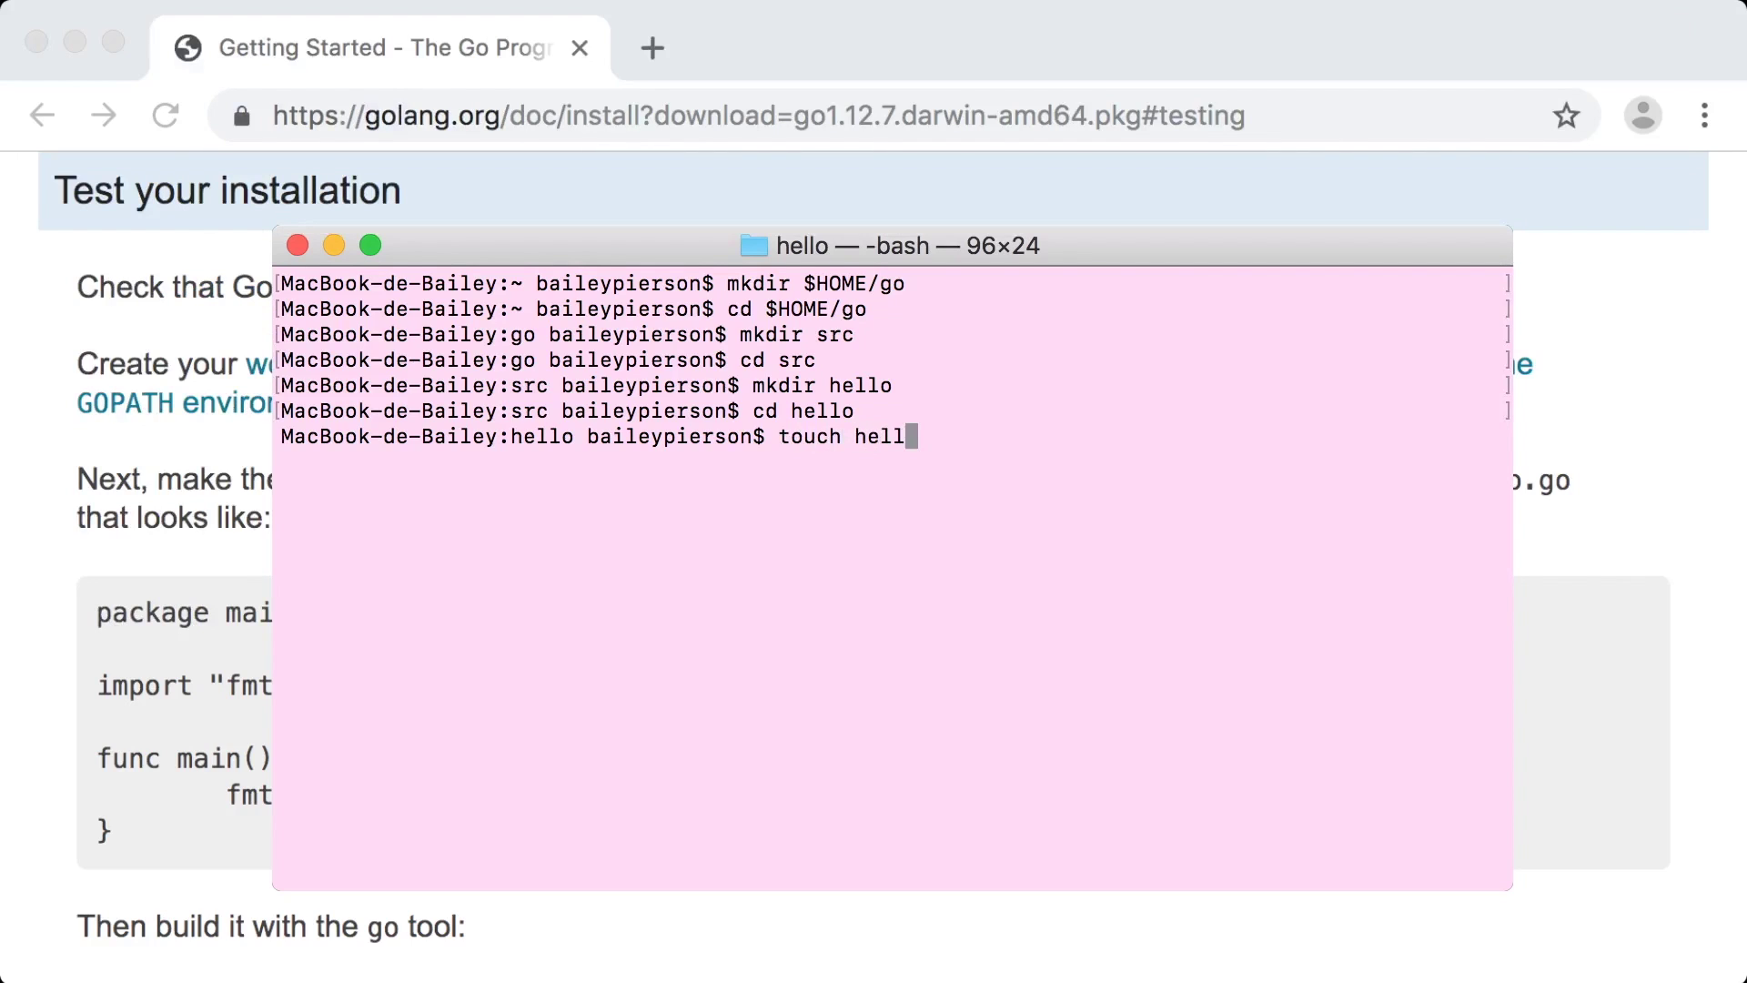
text(o.go)
key(Return)
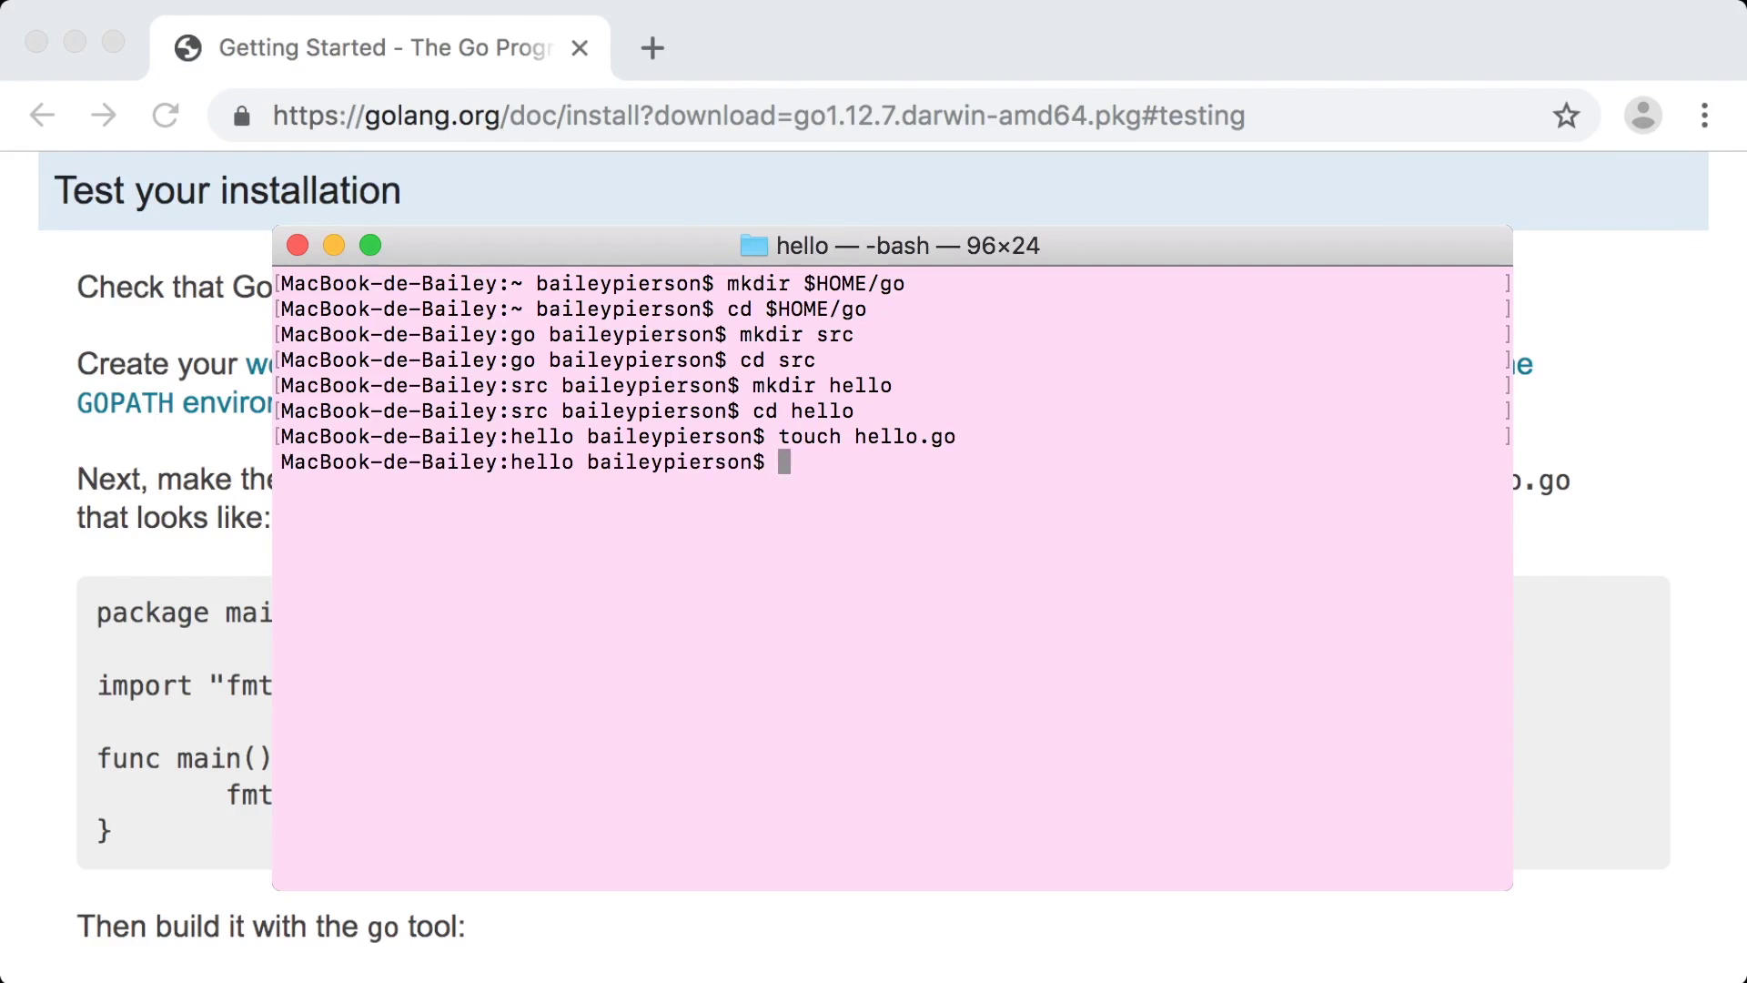
text(ls)
key(Return)
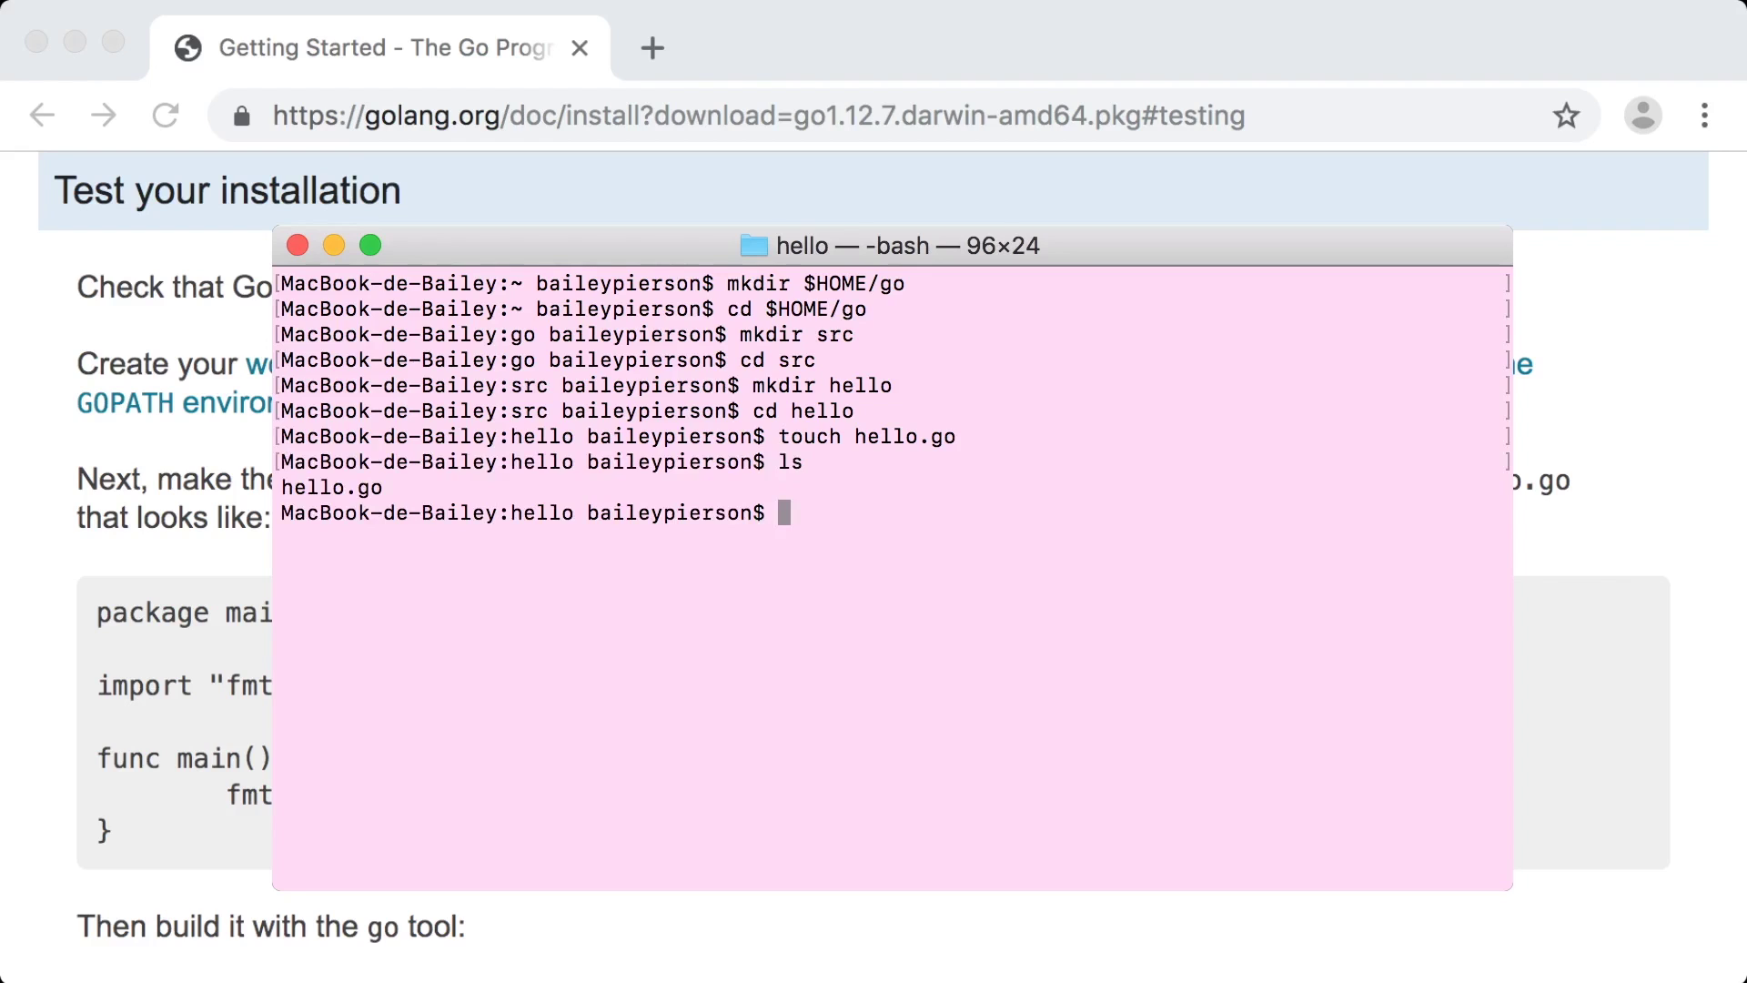
Step: Copy the sample "hello, world" program from the Go instructions page into hello.go in the code editor and save the file
key(super+Tab)
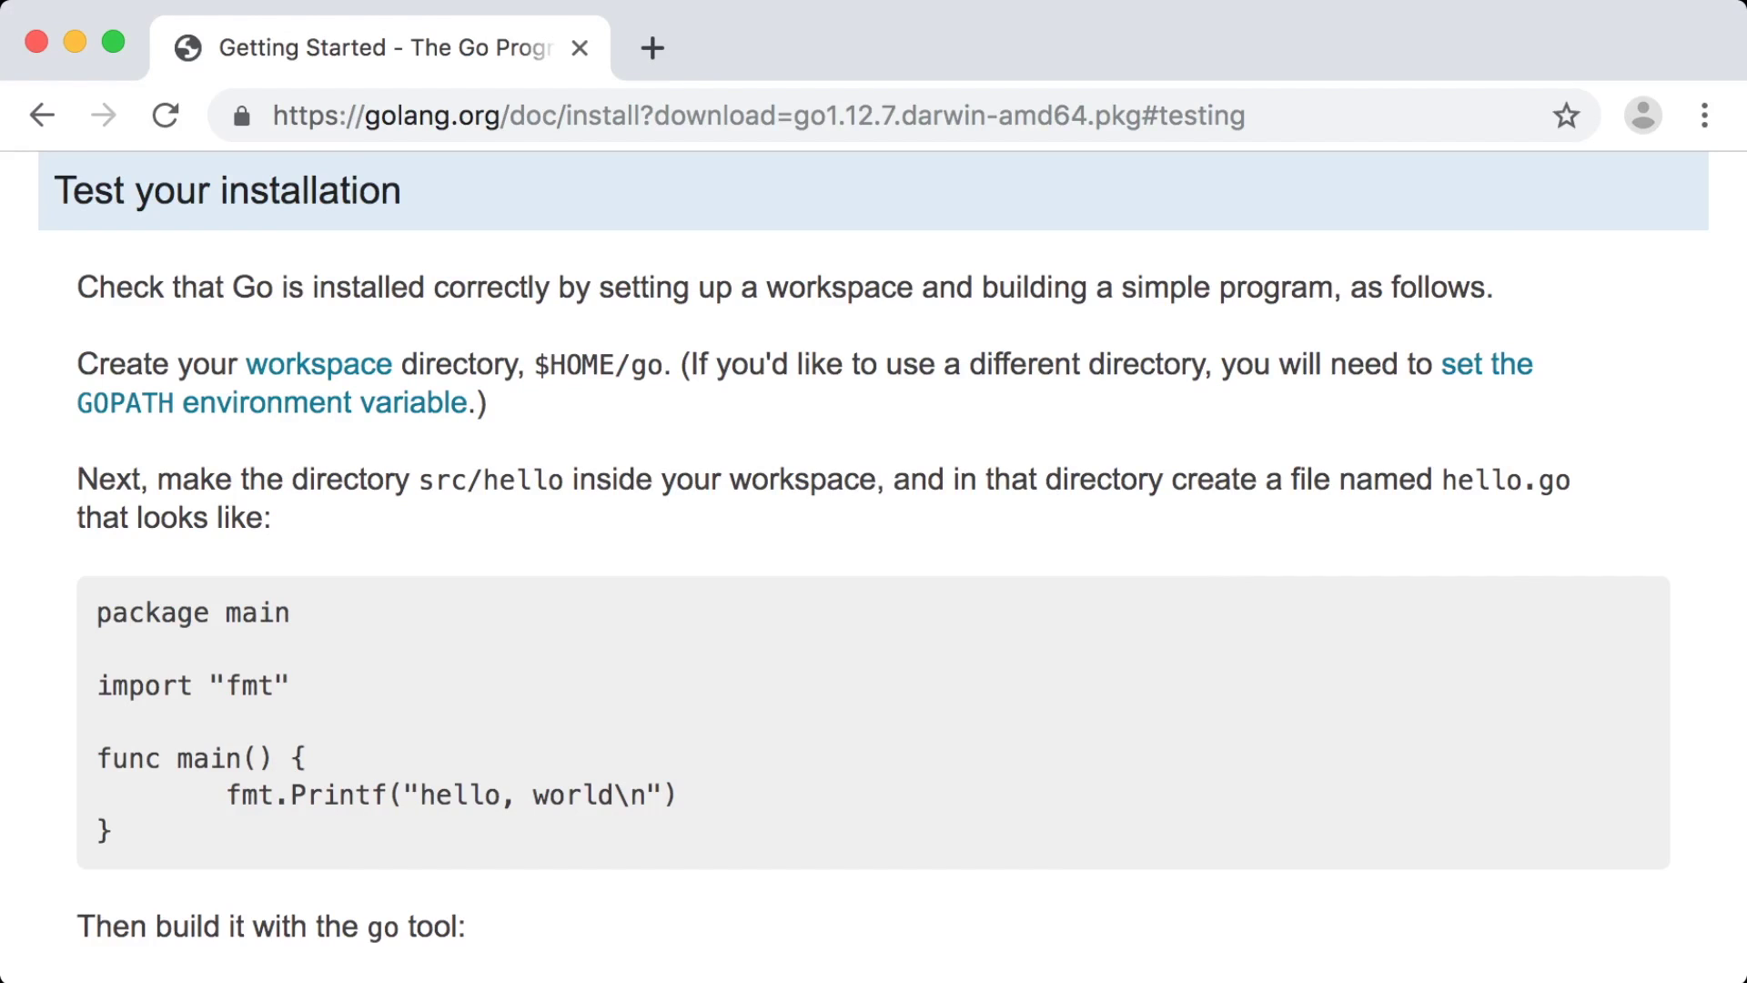
drag(97, 612, 111, 830)
key(super+c)
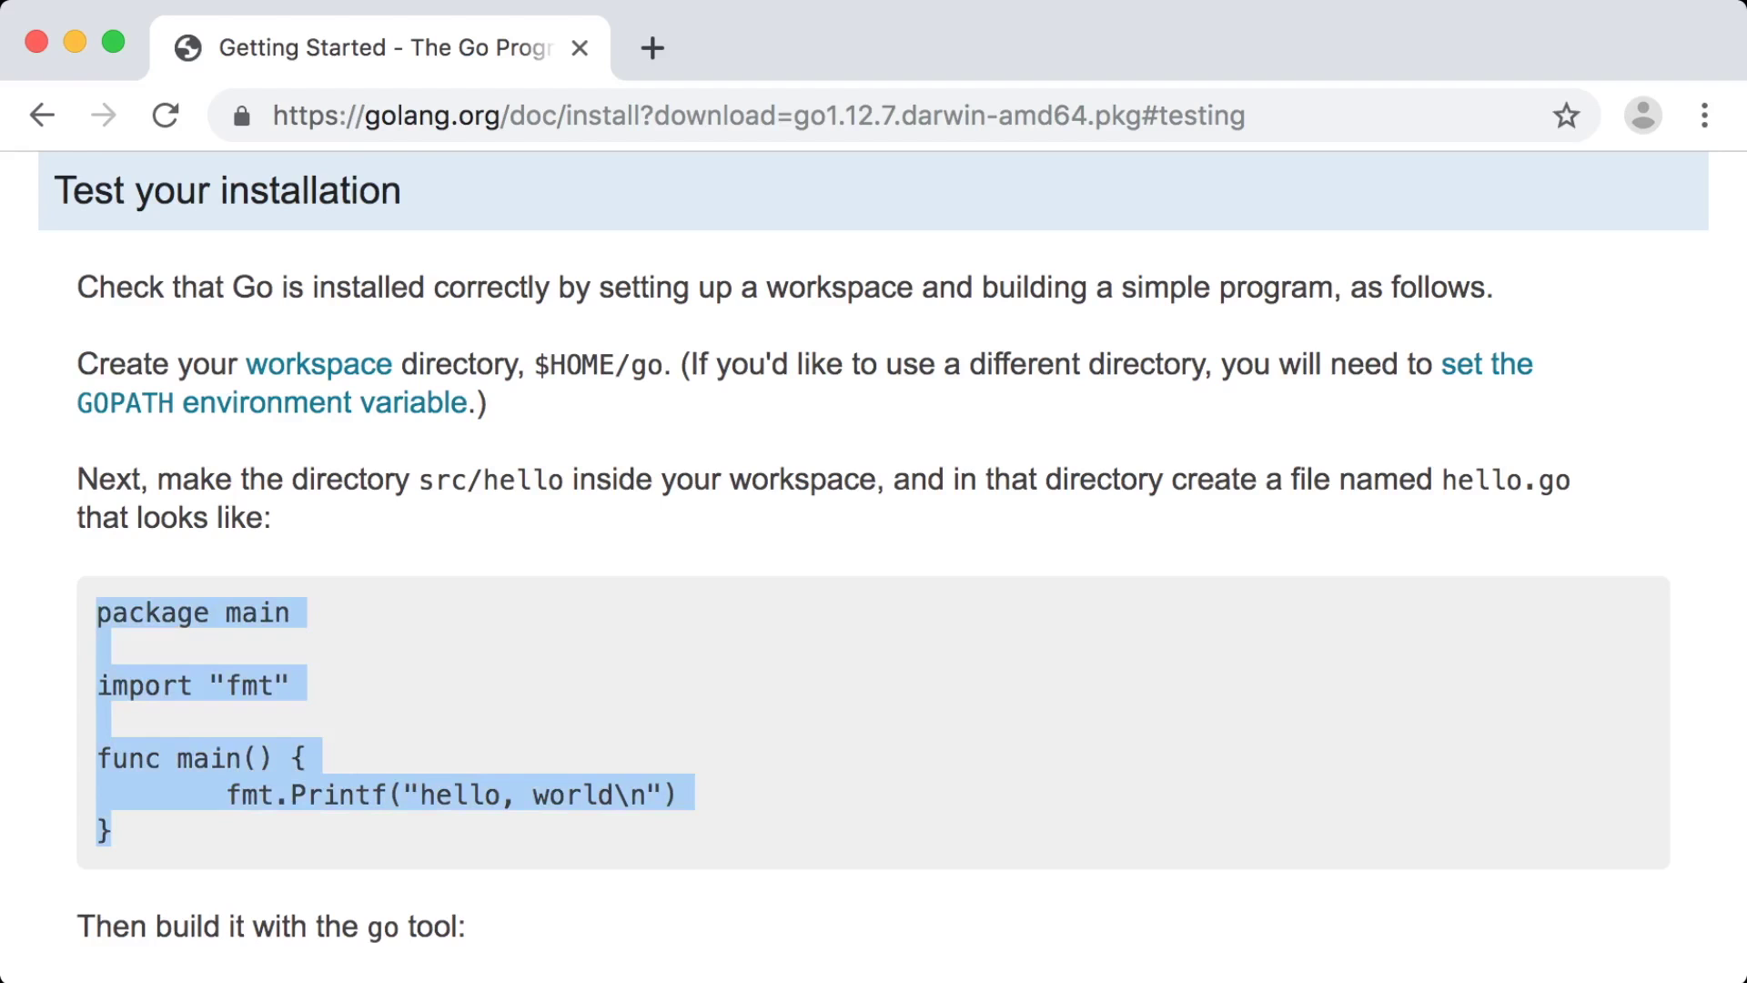
key(super+Tab)
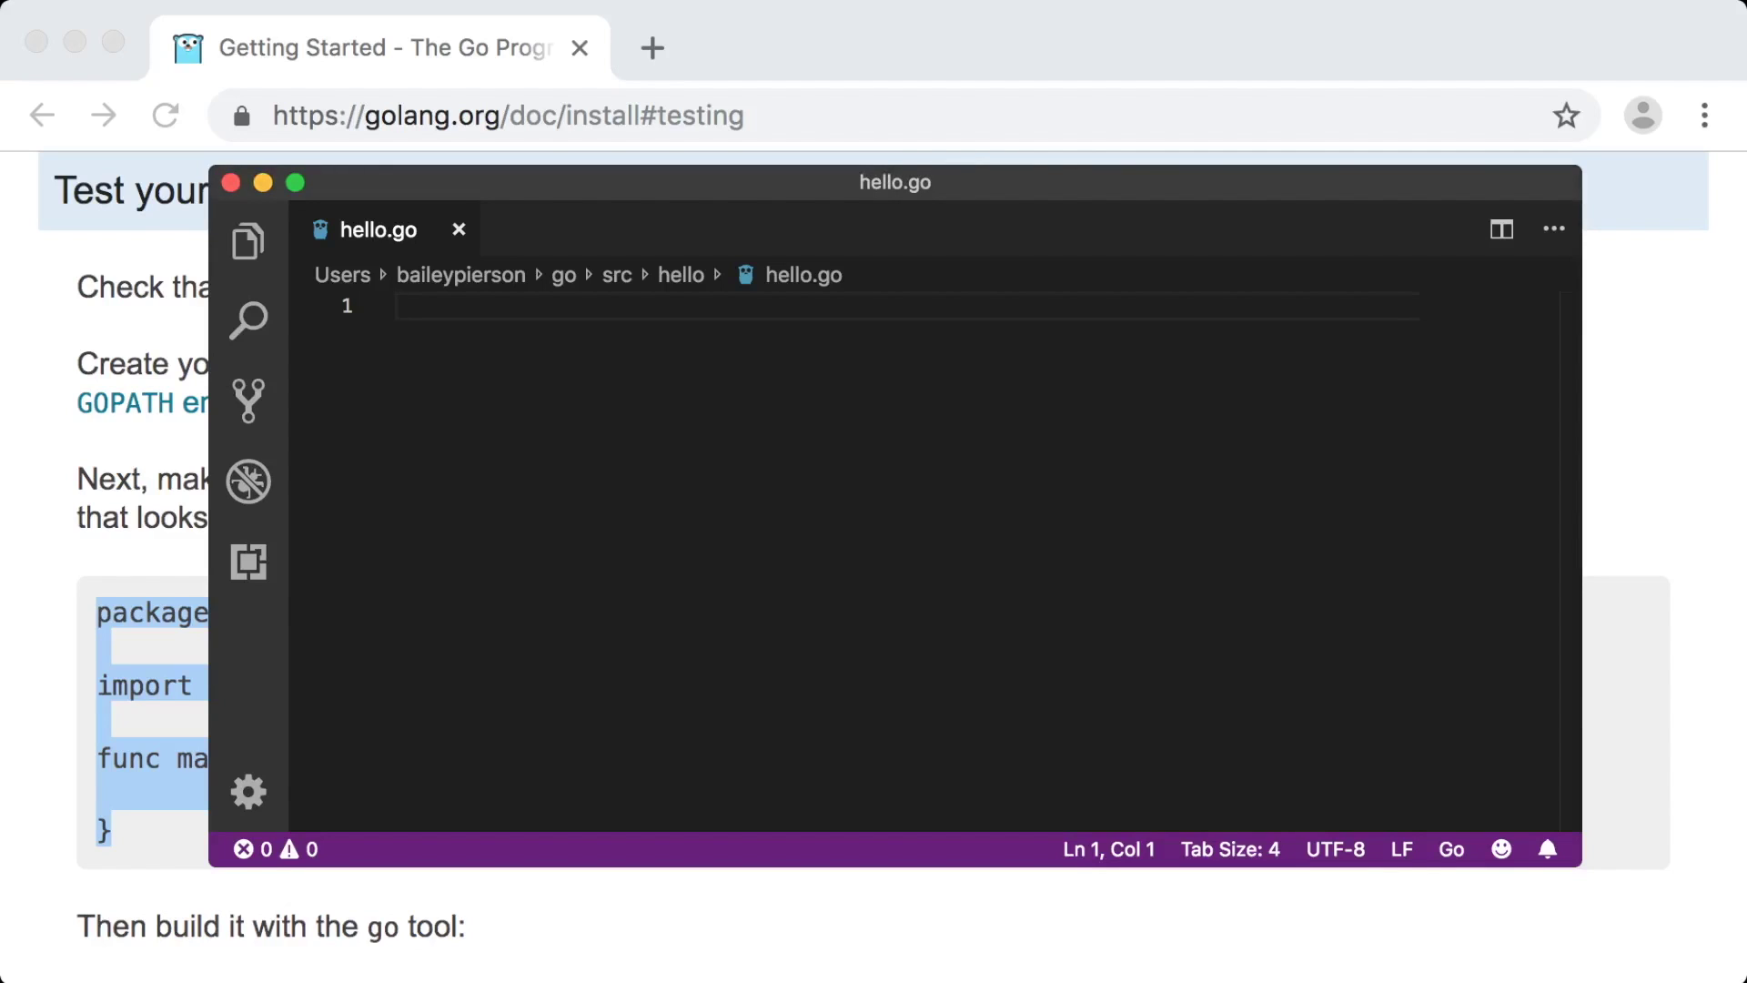
key(super+v)
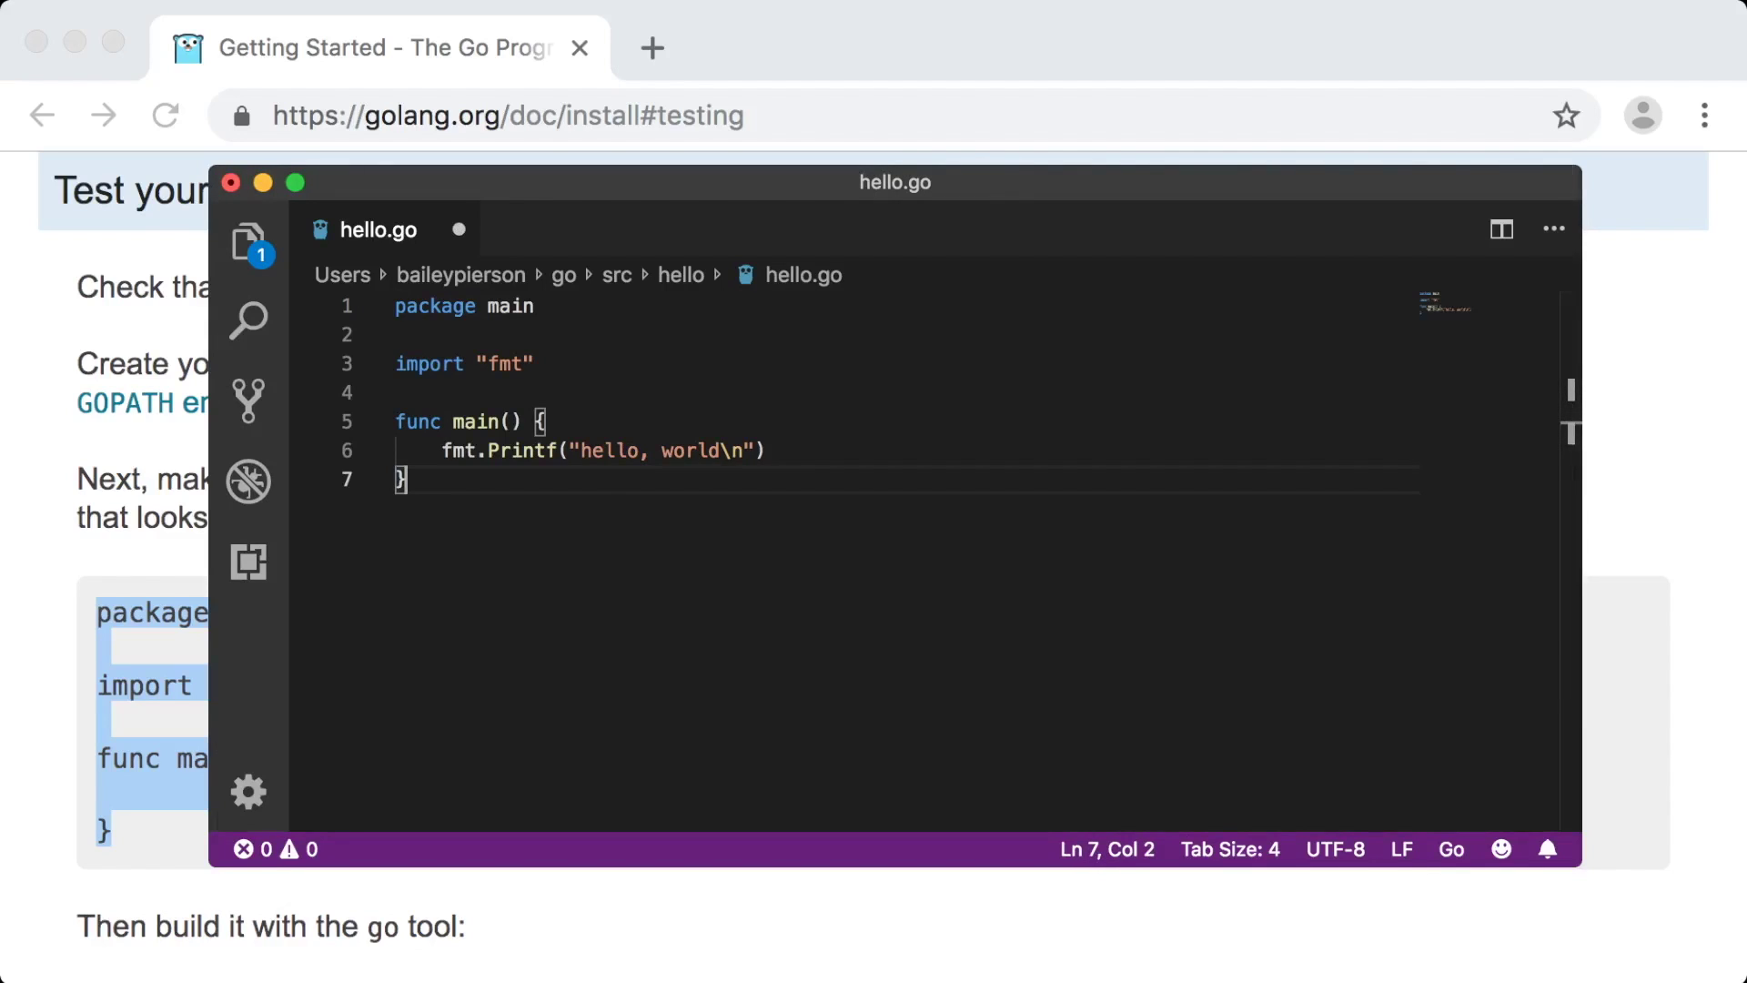
key(super+s)
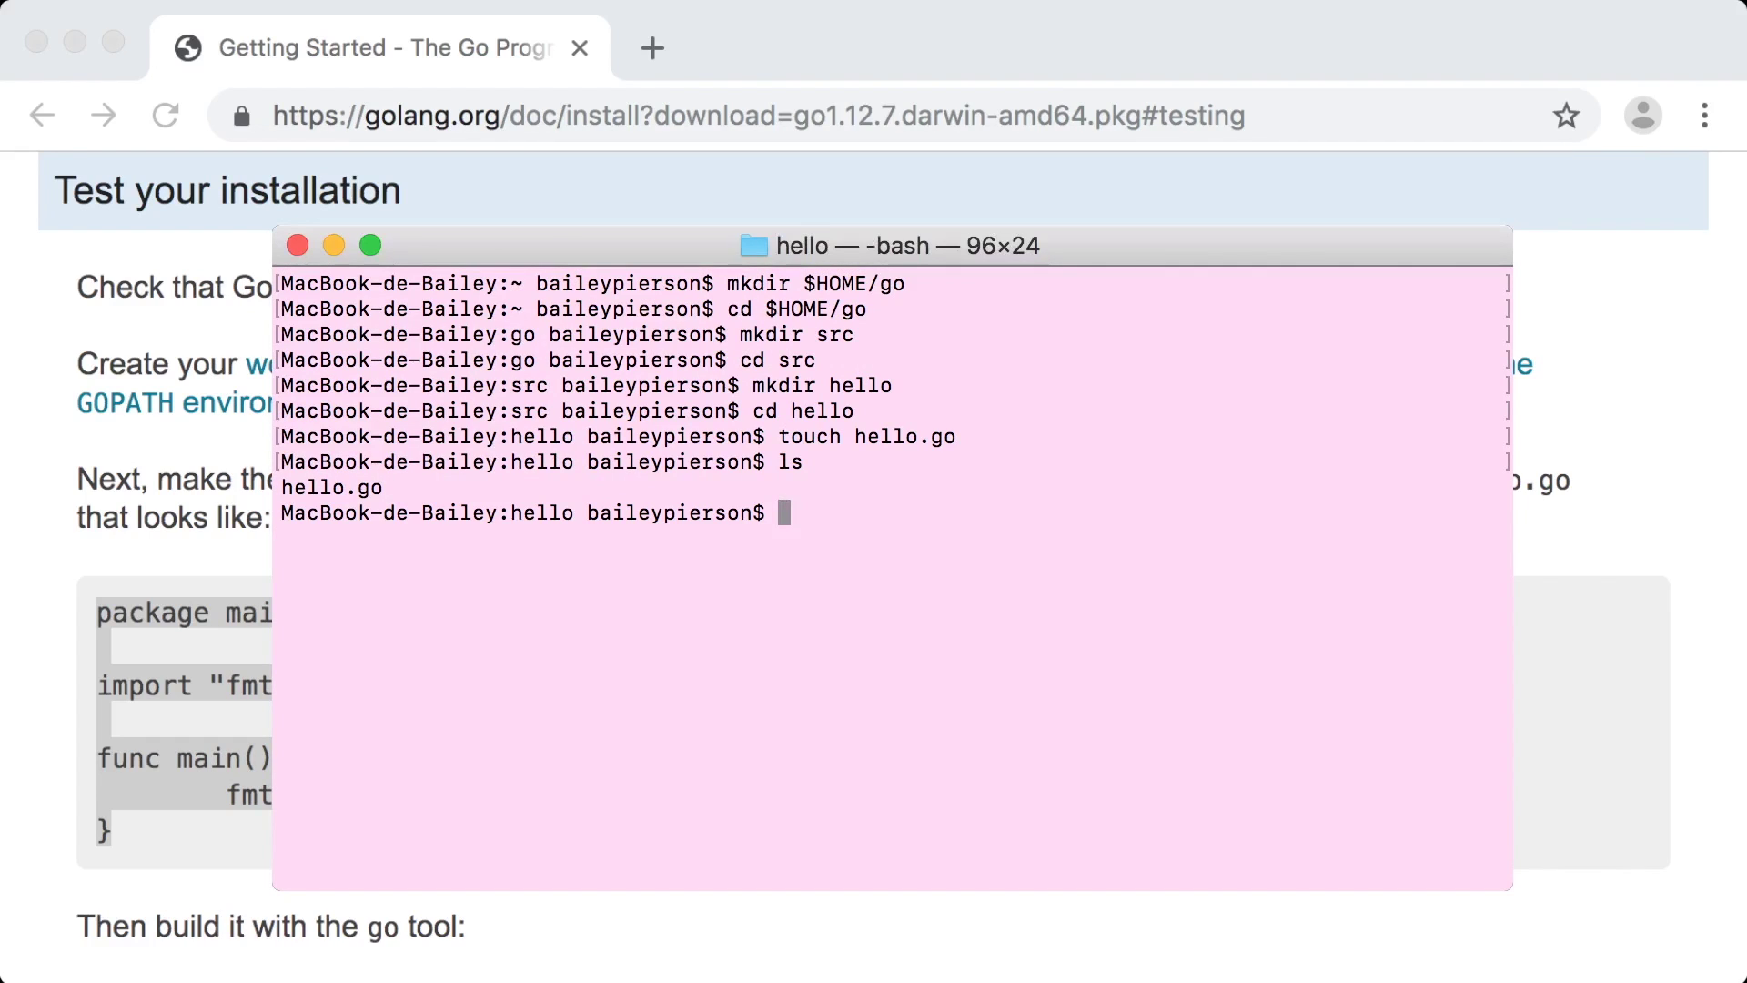
Step: Back in the terminal, compile the program with go build and run the ./hello executable
text(go build)
key(Return)
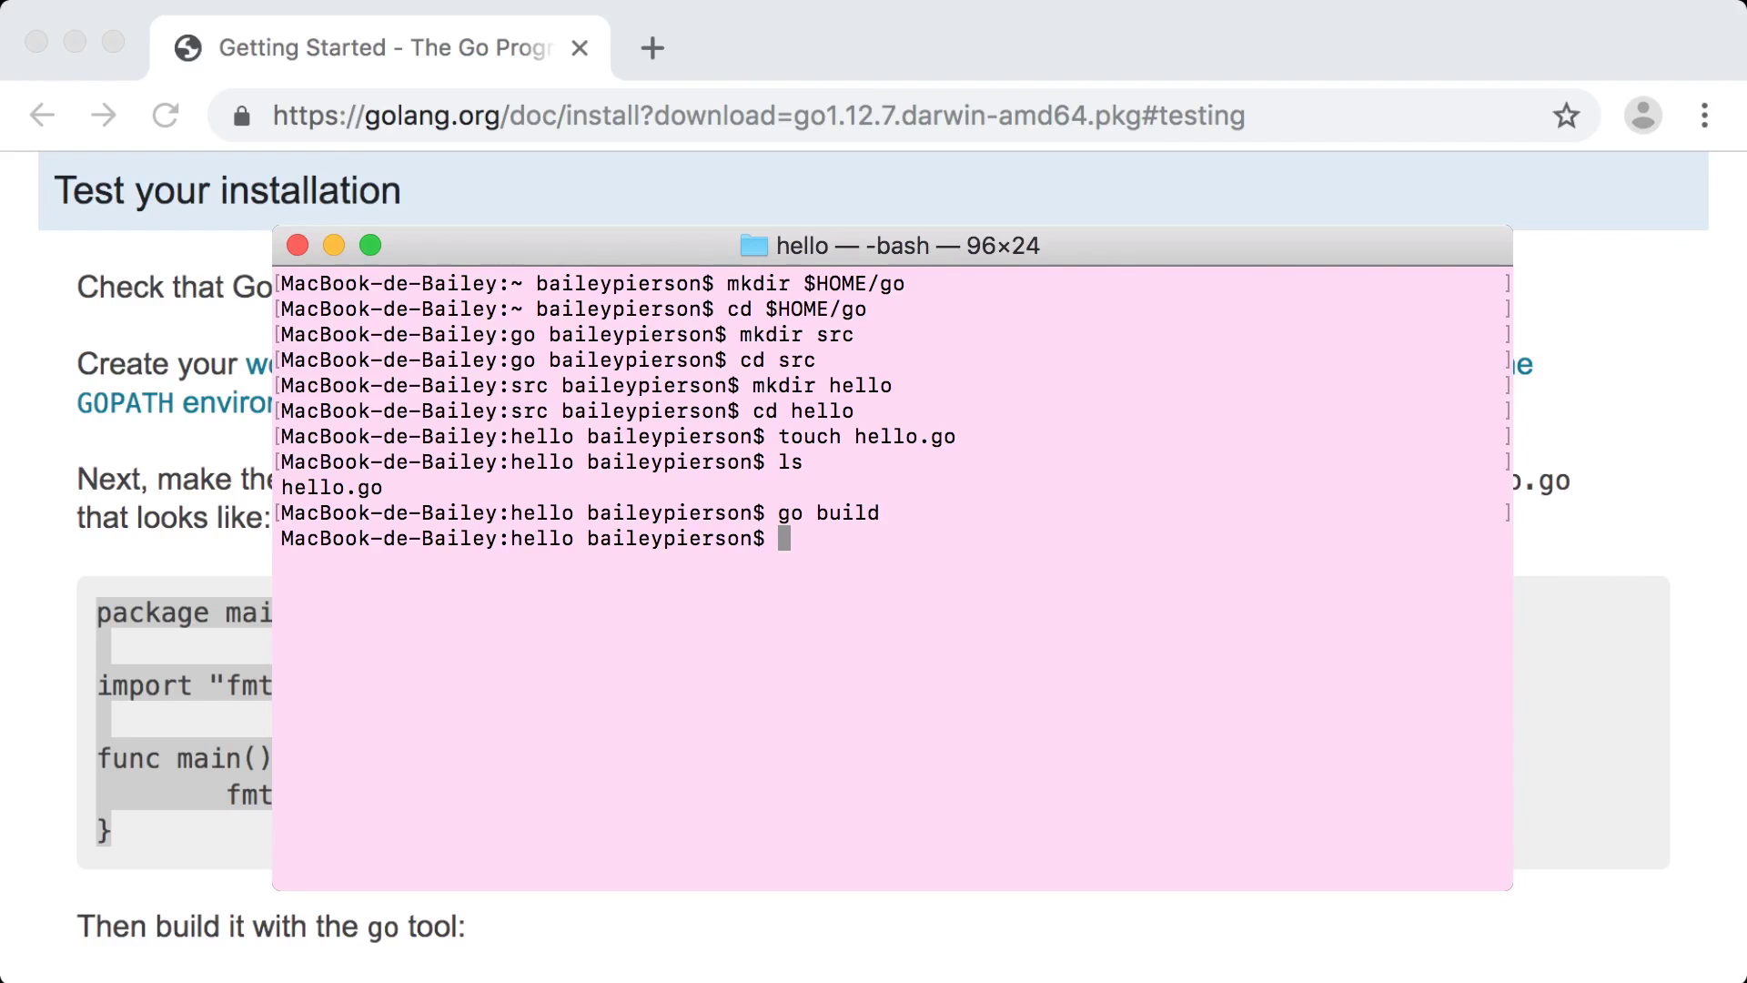
text(ls)
key(Return)
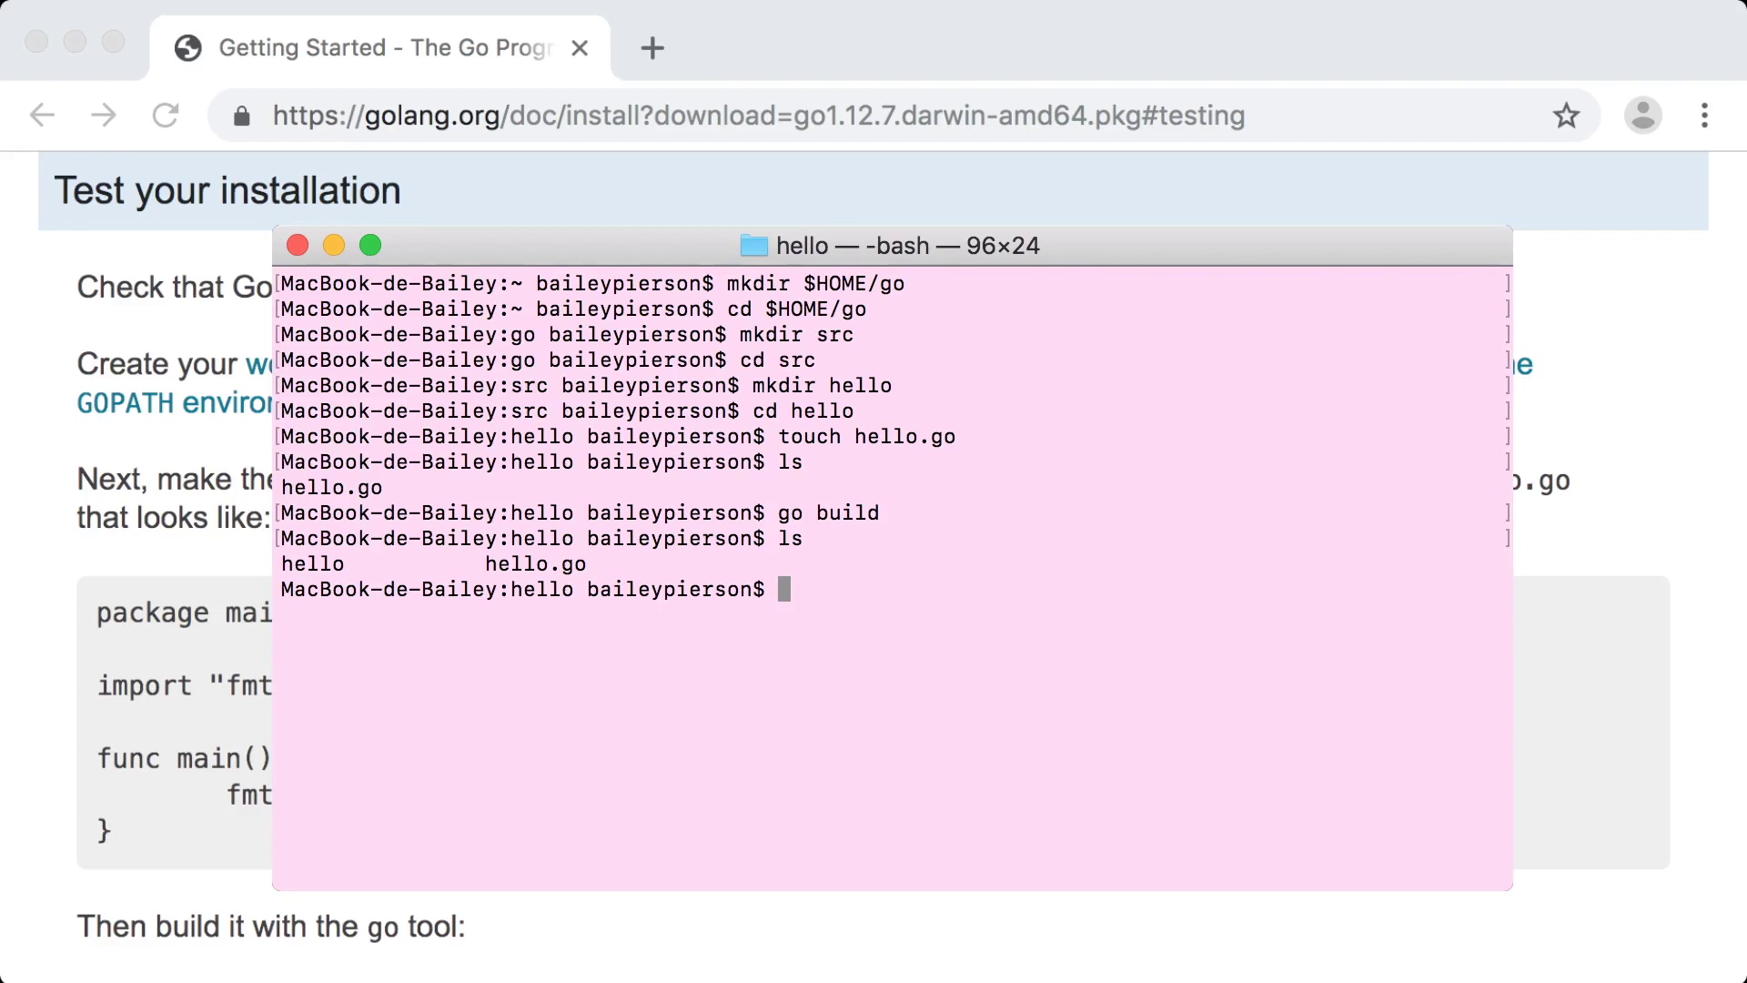
text(./hello)
key(Return)
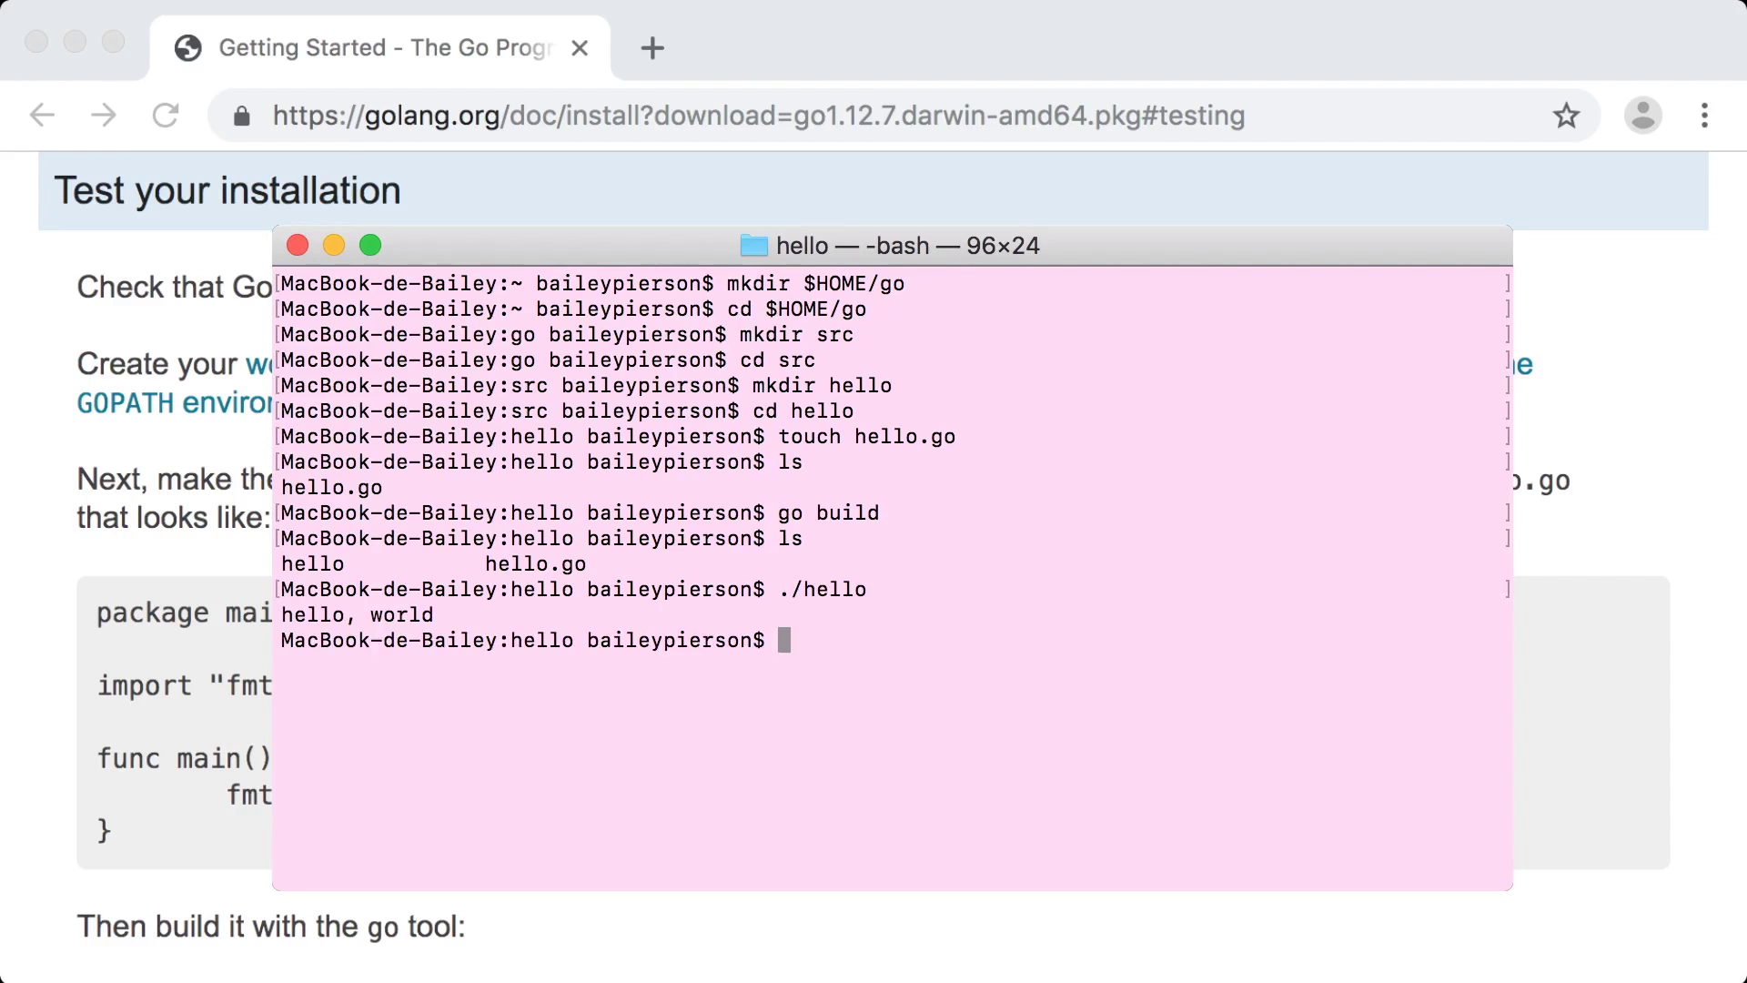